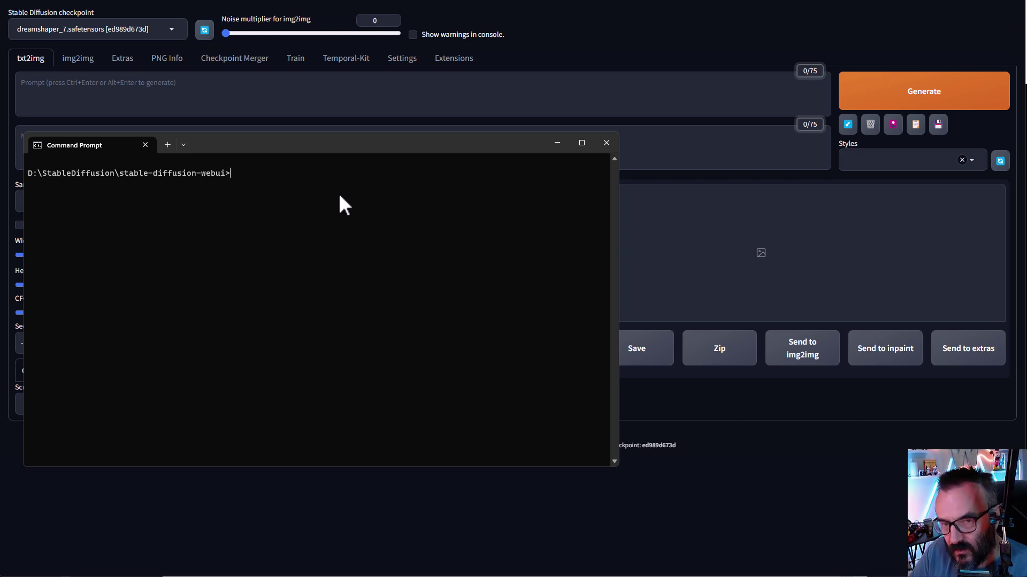
Run git fetch and git pull, confirming the web UI code is 'Already up to date.'.
text(git fetch)
key(Return)
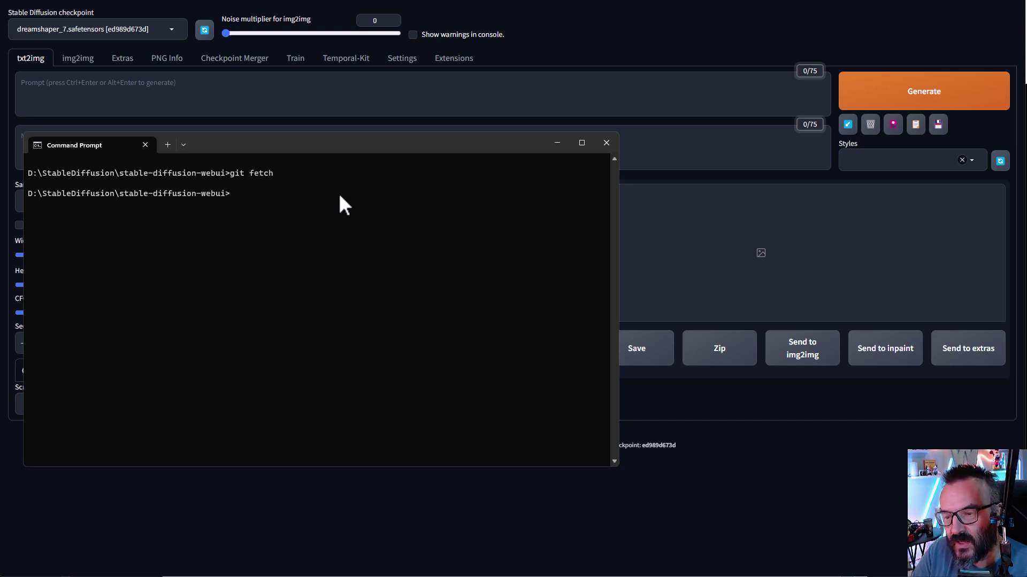
text(git pull)
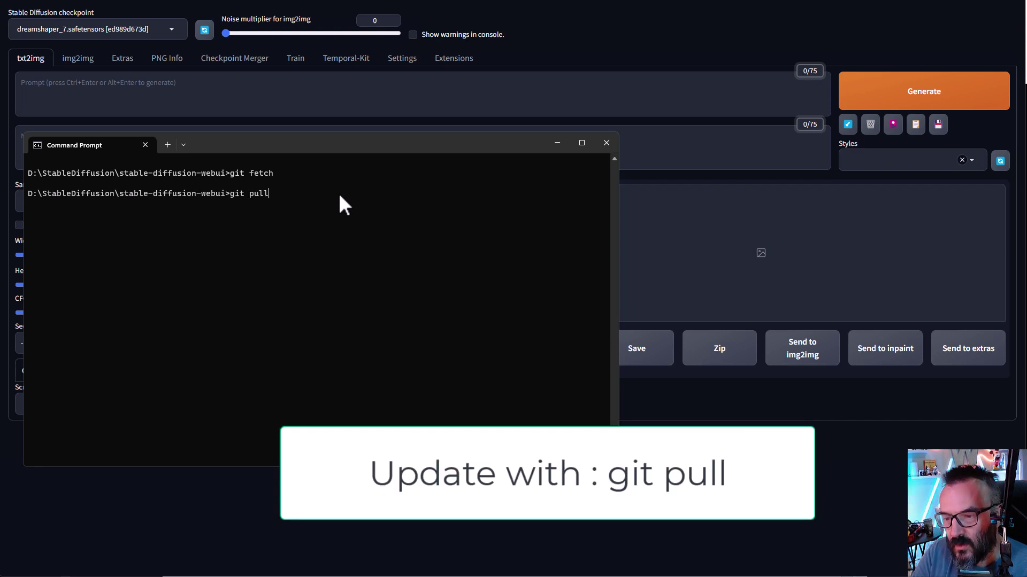
key(Return)
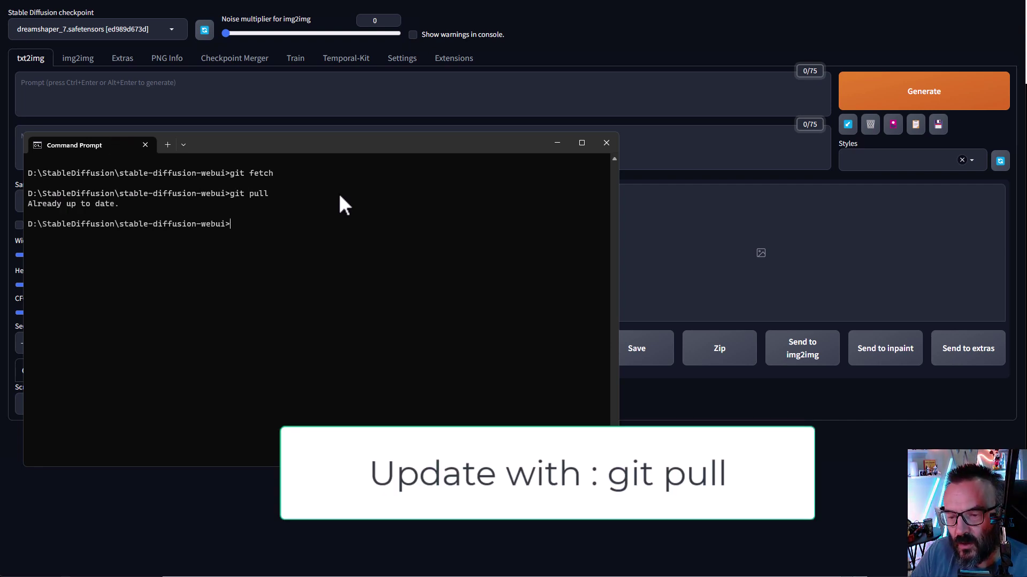
drag(132, 206, 98, 210)
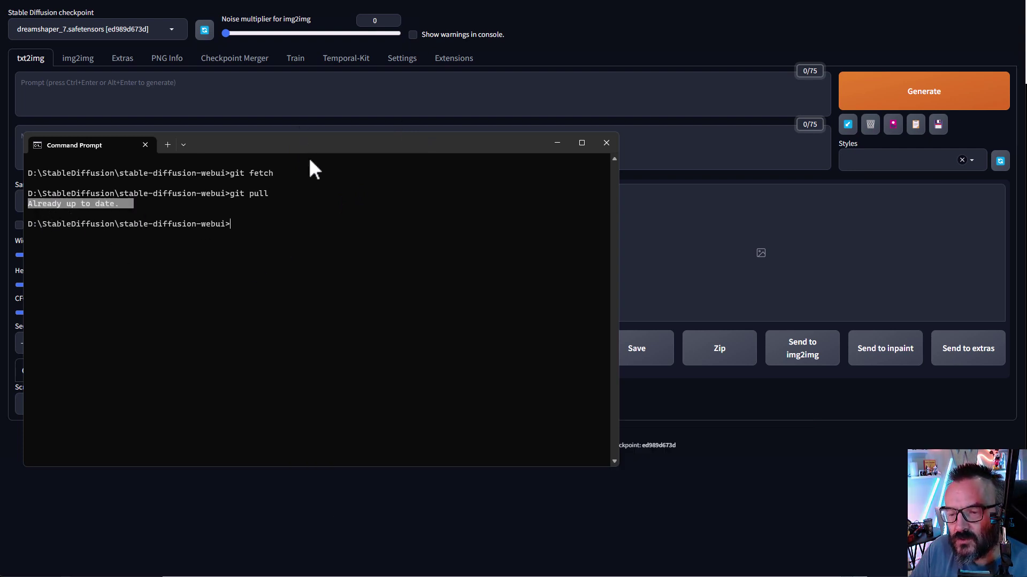
click(45, 215)
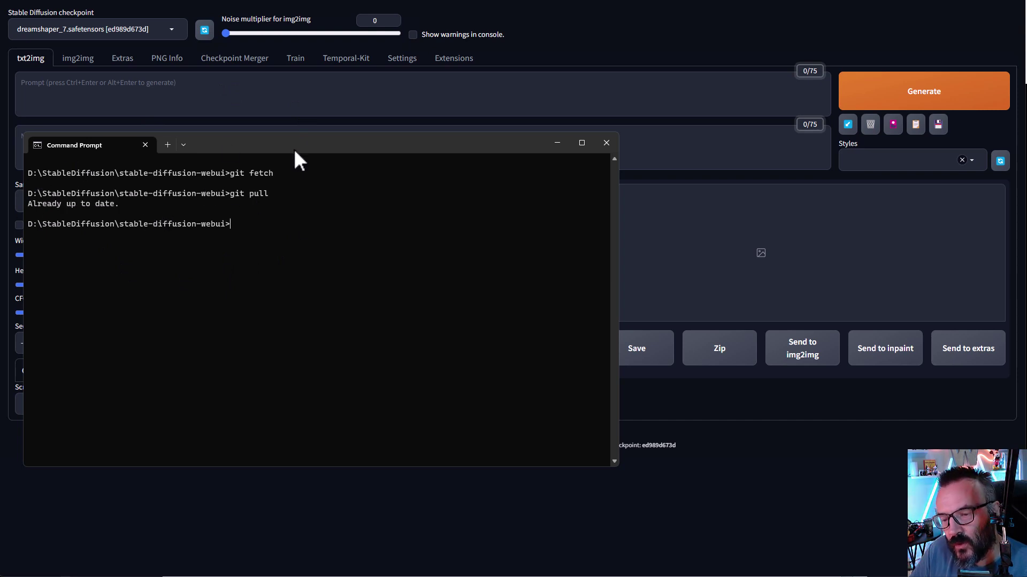
Open webui-user.bat in Notepad and confirm git pull on line 1 and the --xformers and --api arguments.
key(alt+Tab)
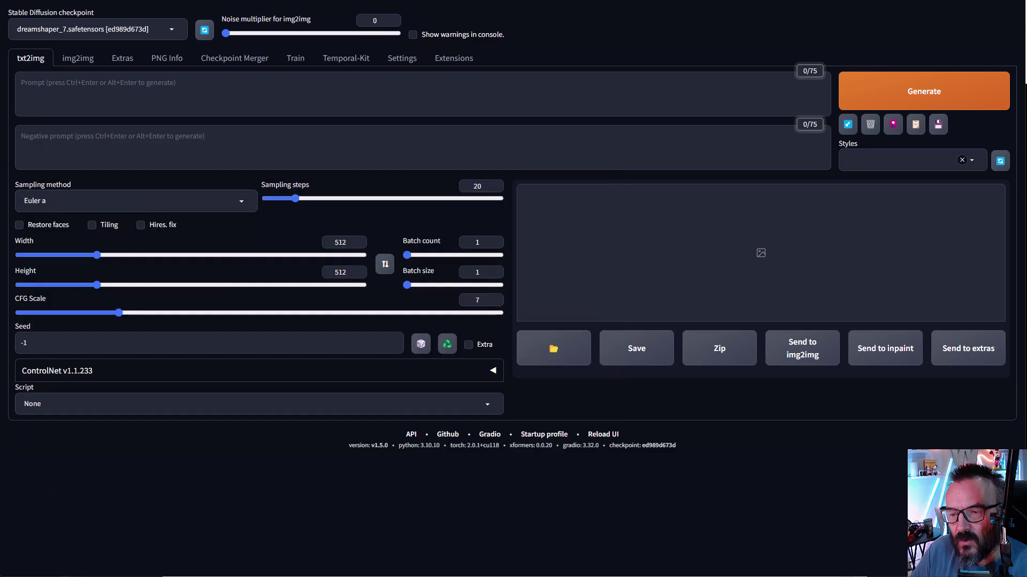
key(alt+Tab)
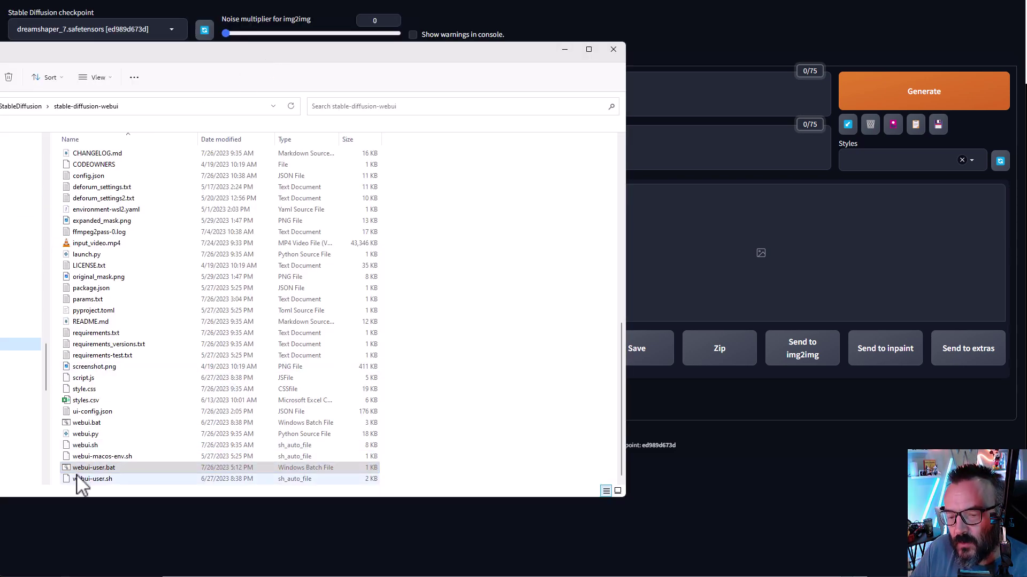
double_click(133, 469)
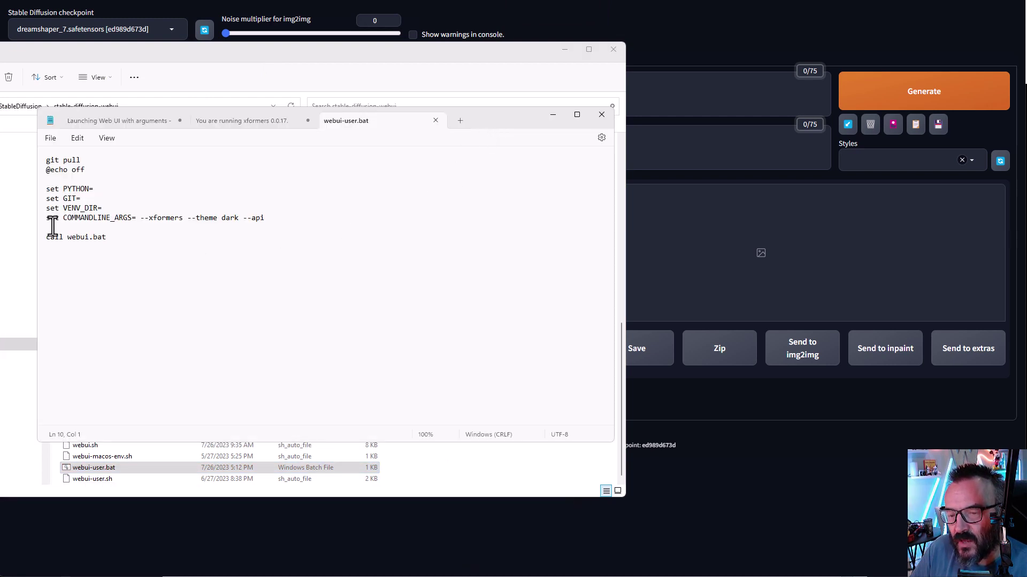
drag(98, 160, 40, 164)
click(99, 167)
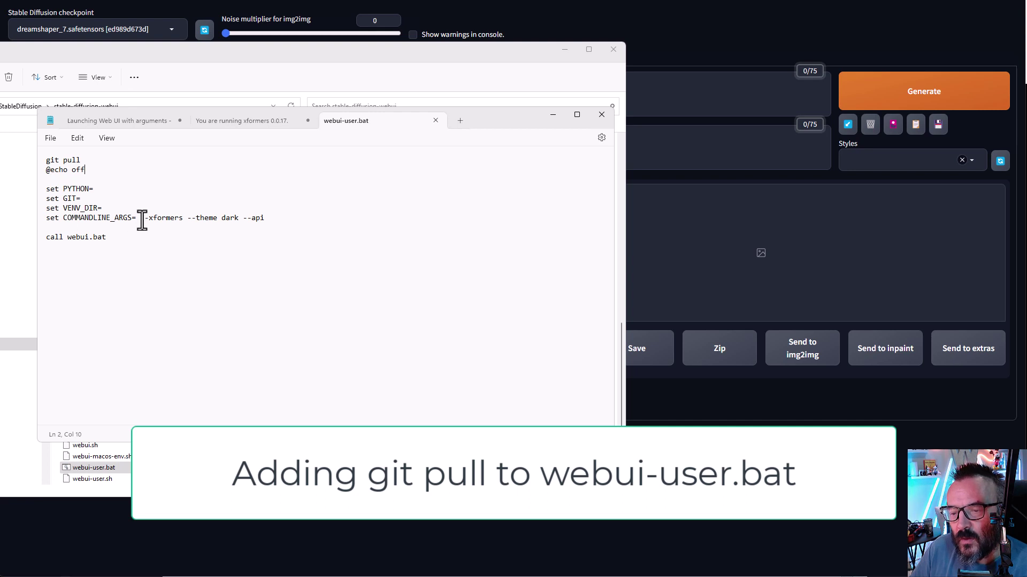
drag(140, 219, 183, 220)
mouse_move(265, 218)
mouse_down()
mouse_move(36, 224)
mouse_move(281, 223)
mouse_up()
click(330, 229)
click(282, 224)
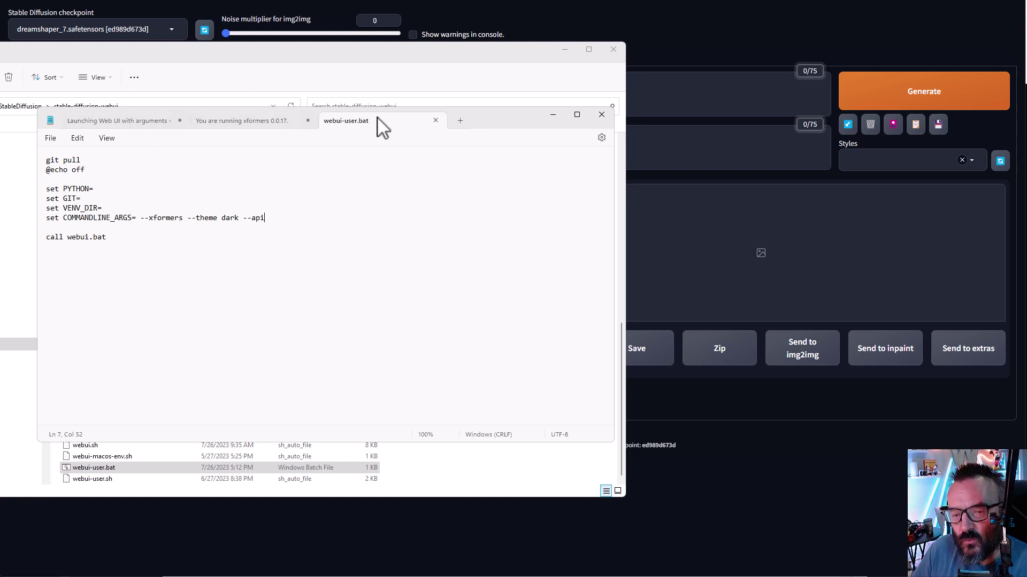
Recheck the --xformers --theme dark --api arguments, then return to the Stable Diffusion web UI.
key(alt+Tab)
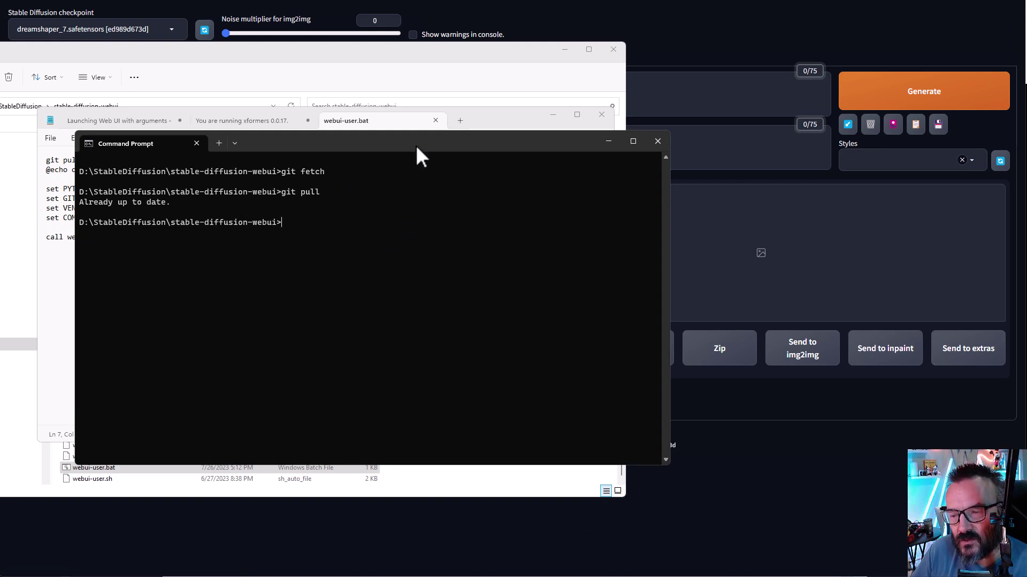
click(657, 141)
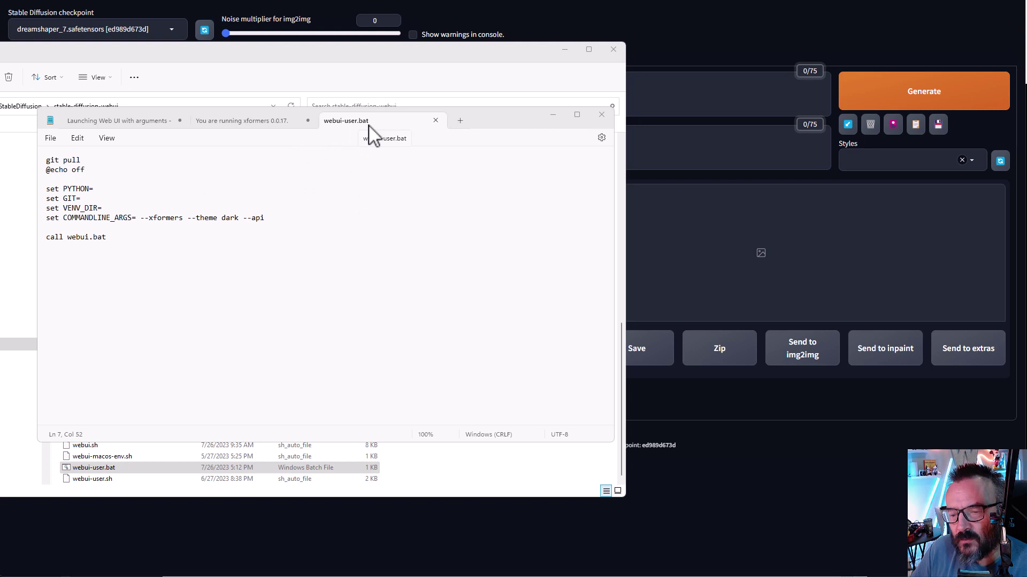
drag(279, 218, 127, 217)
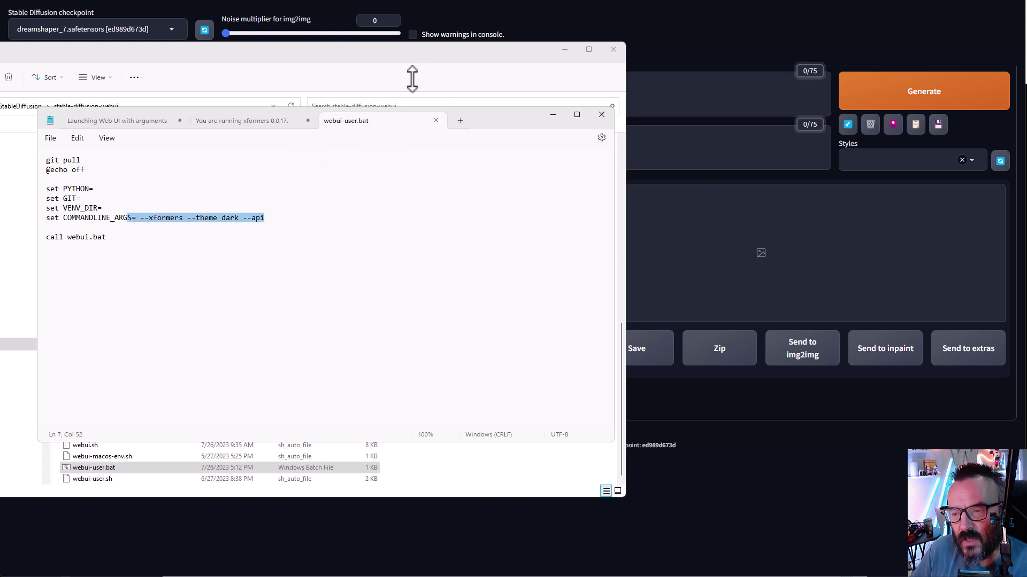
click(47, 6)
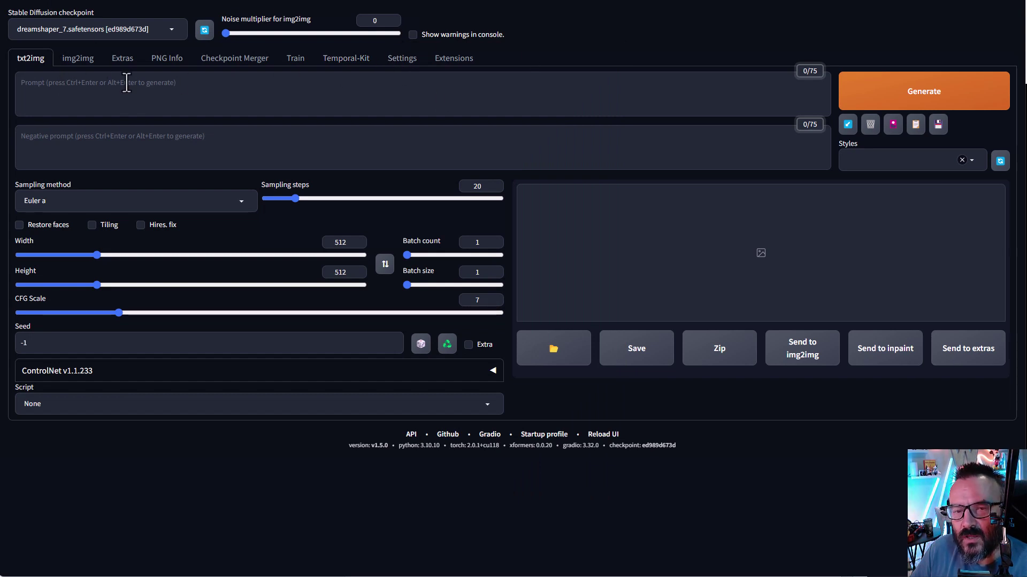
Check all extensions on the Installed extensions list for updates.
click(457, 63)
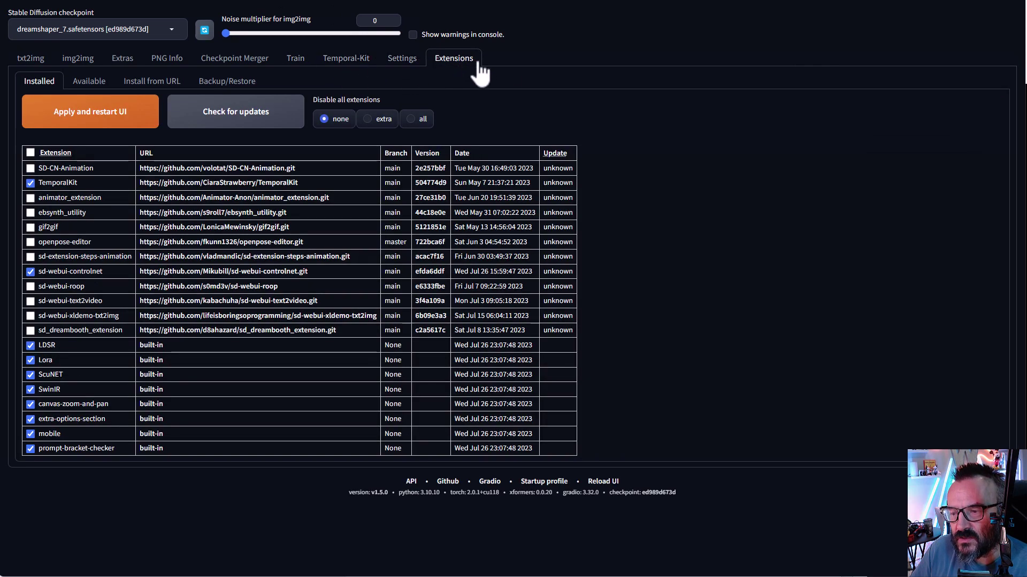
click(264, 118)
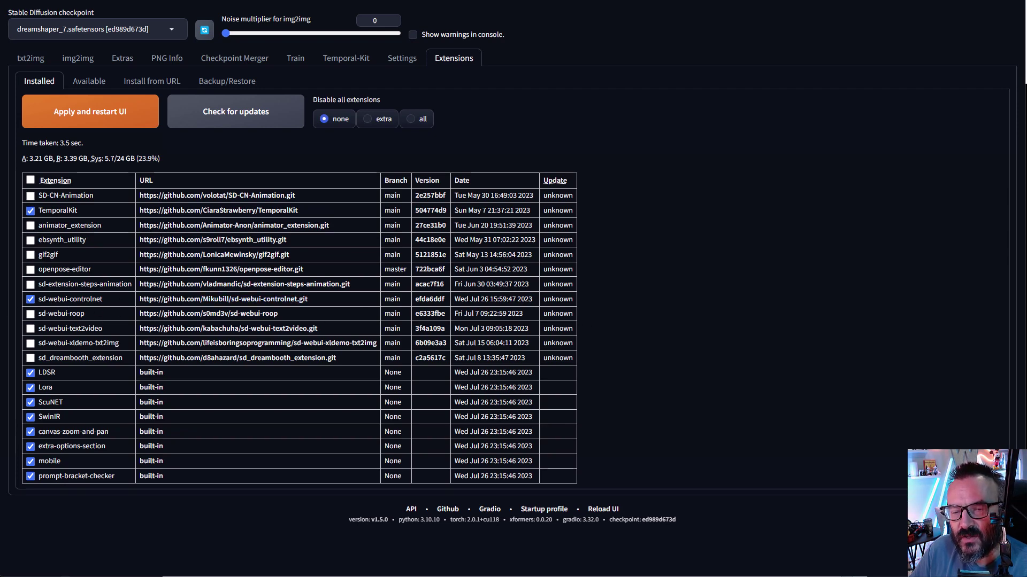
key(alt+Tab)
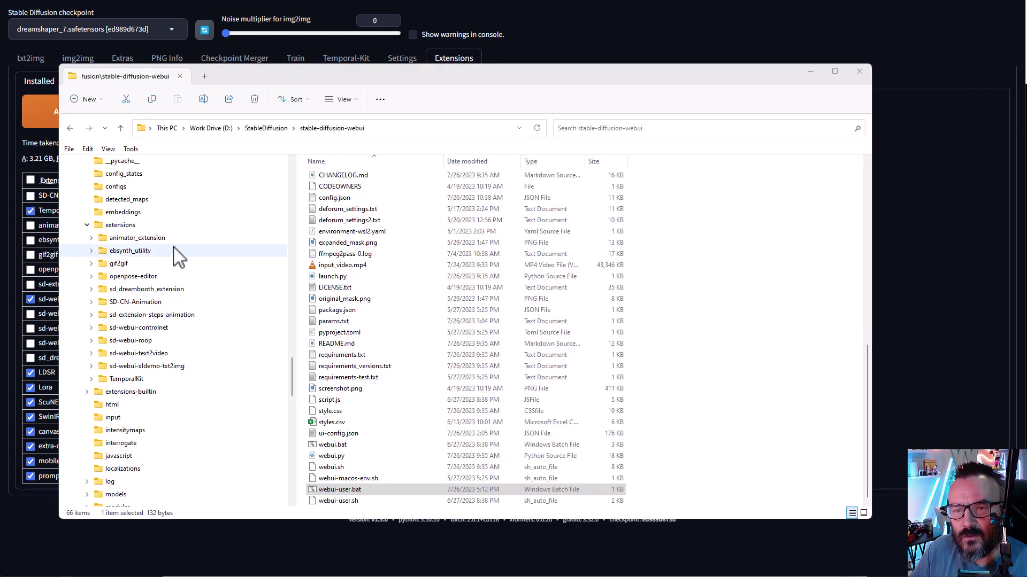
scroll(185, 311, up, 2)
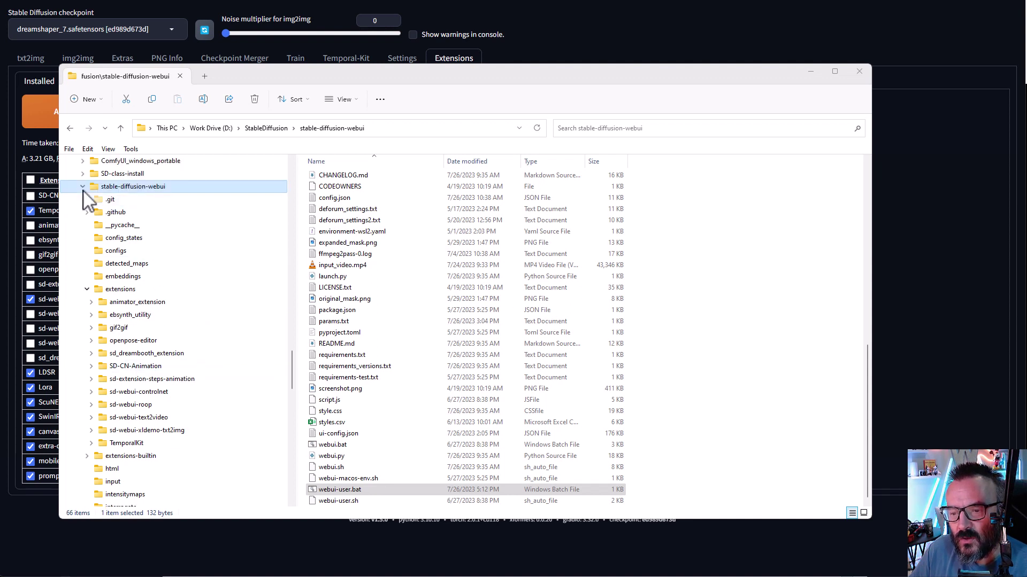
scroll(152, 211, down, 2)
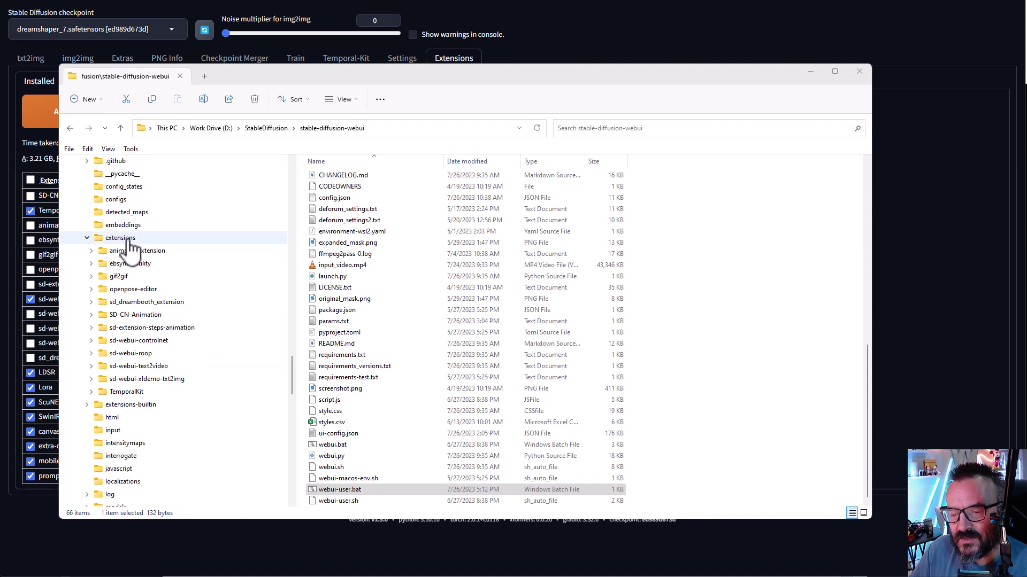
click(127, 251)
click(127, 264)
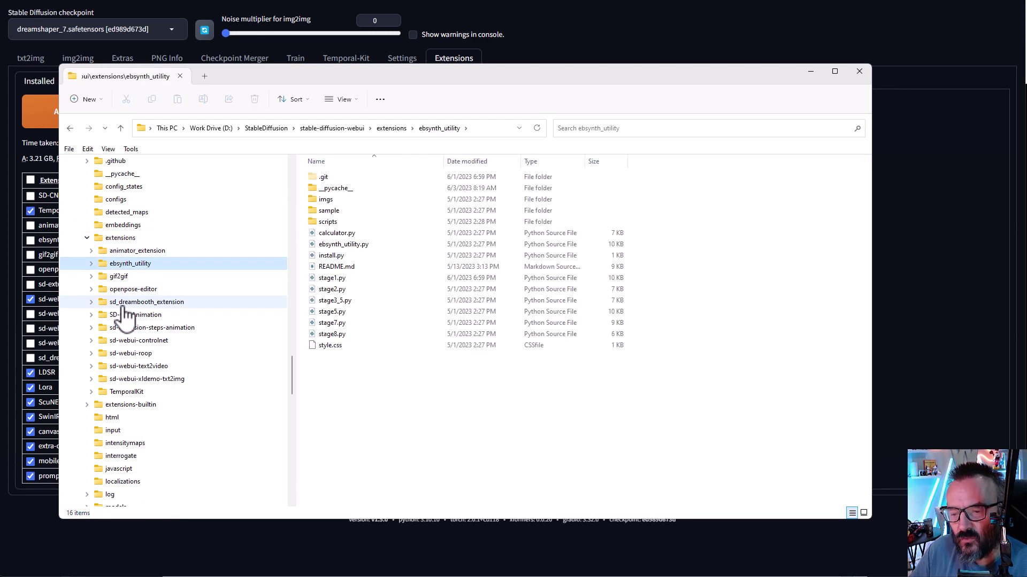
click(124, 302)
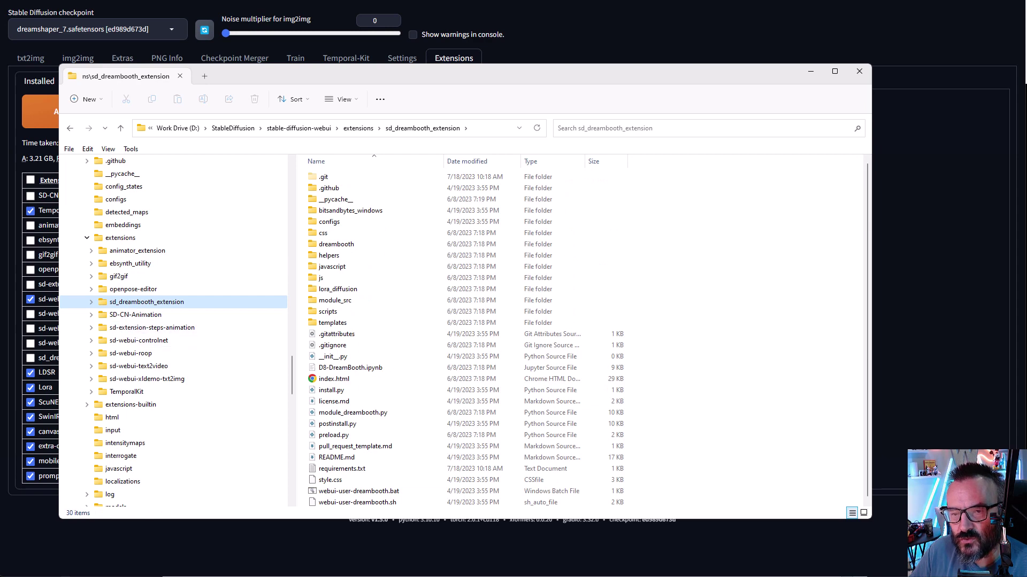
key(alt+Tab)
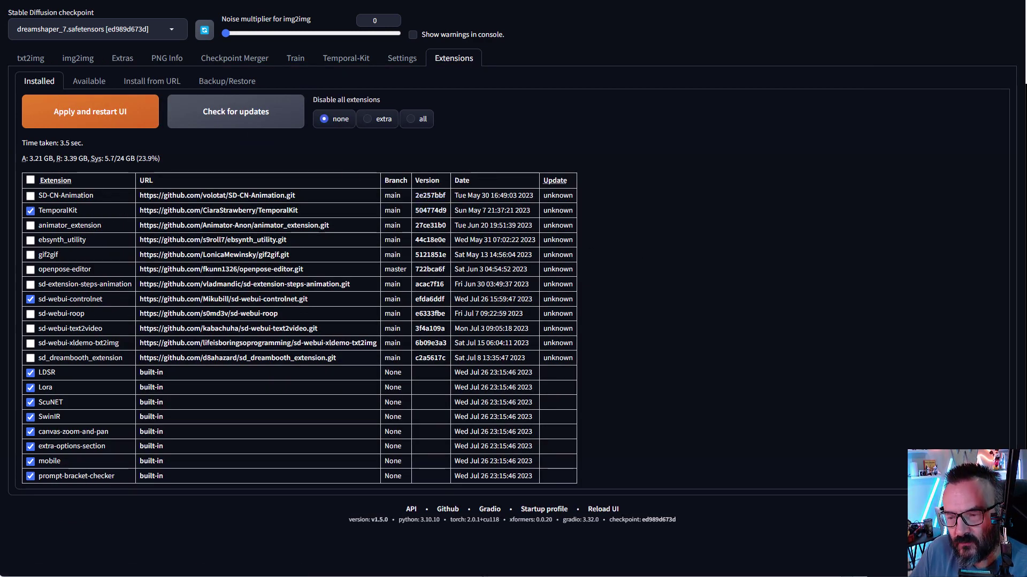
Run python.exe -m pip install --upgrade pip, which reports pip 23.2.1 already satisfied.
key(alt+Tab)
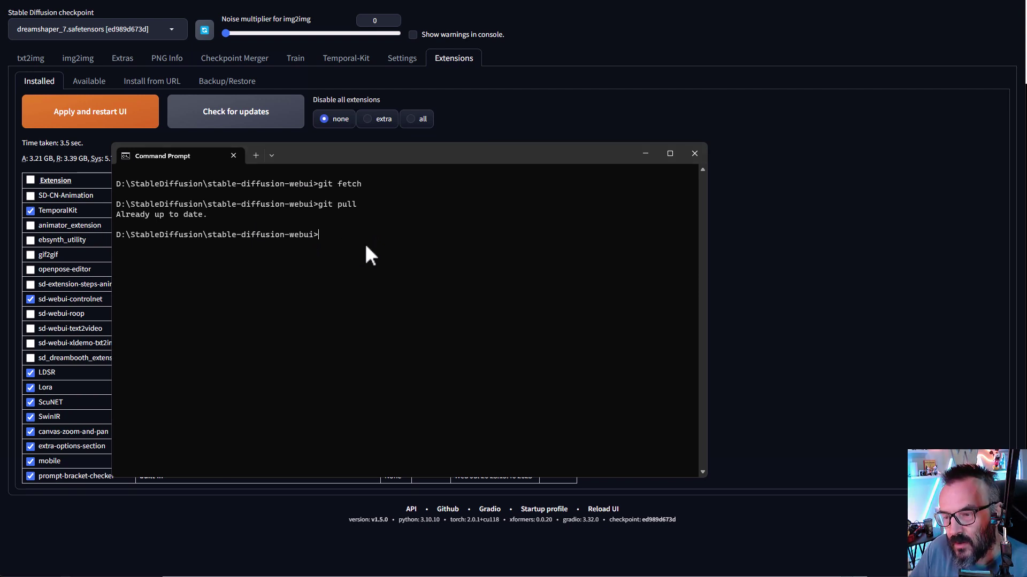
text(python.exe -m pip install --upgrade pip)
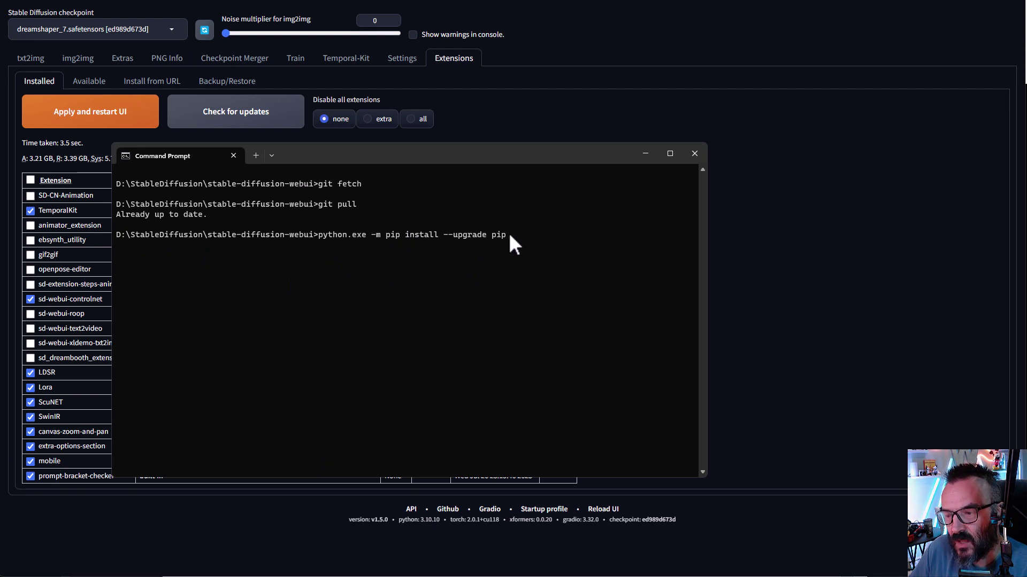
key(Return)
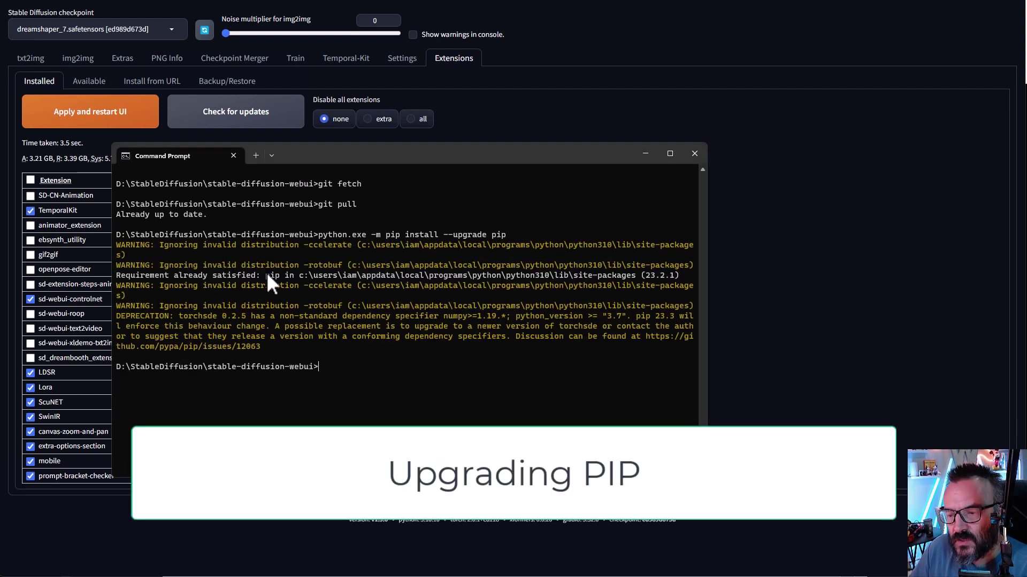
drag(119, 278, 332, 275)
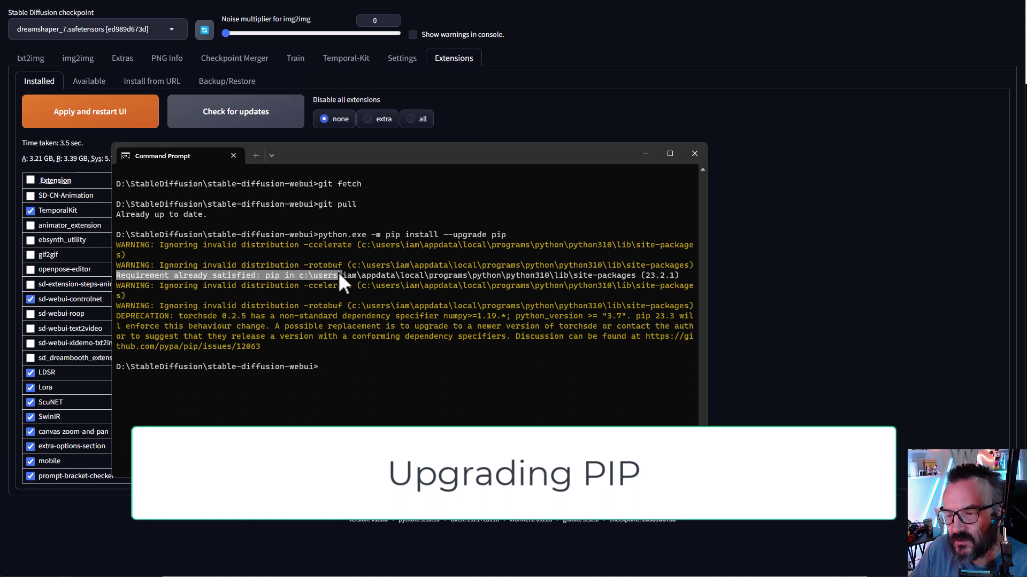
click(379, 366)
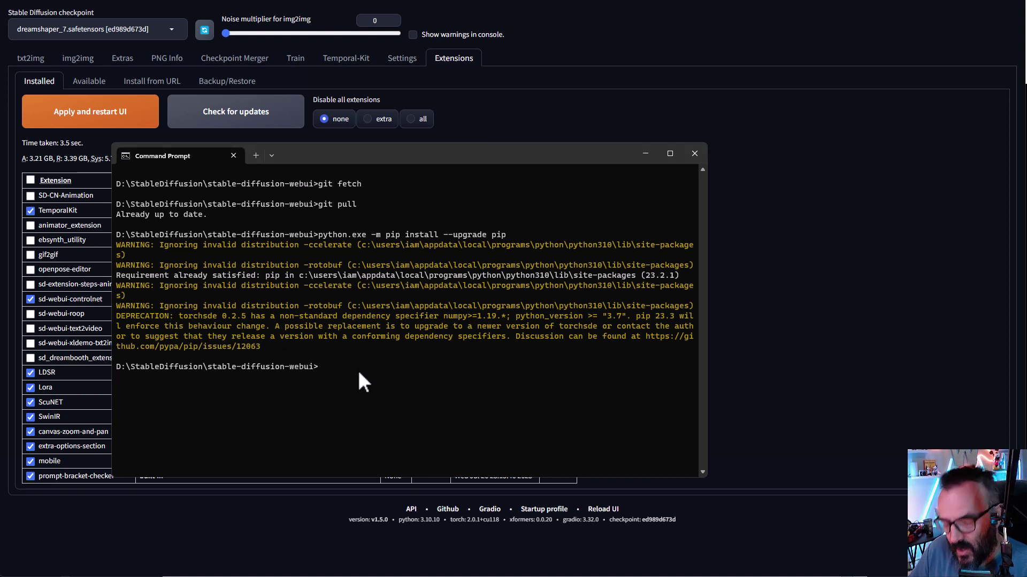
Change into venv\Scripts and enter pip install --force-reinstall xformers==0.0.20.
text(cd ven)
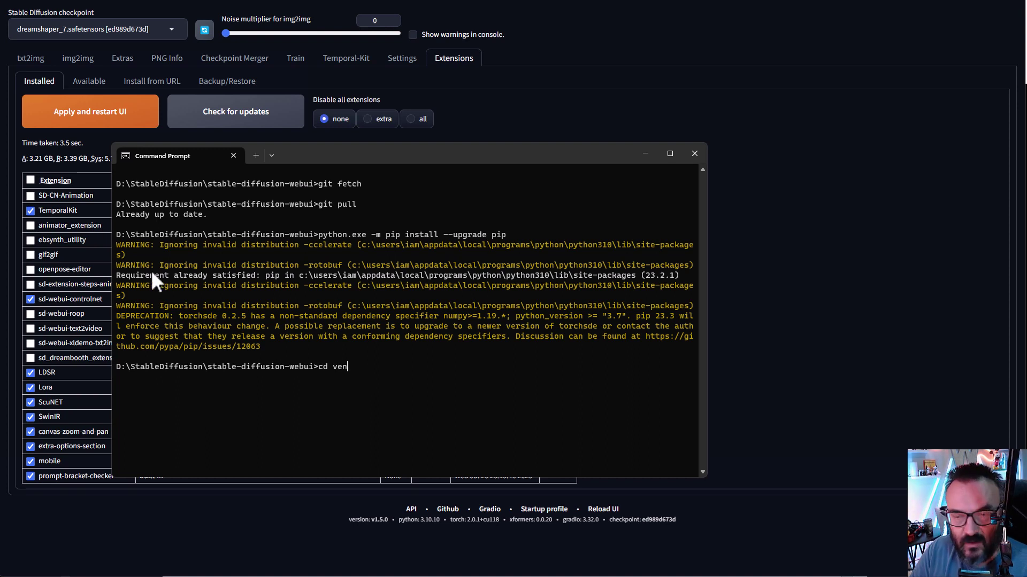
text(v)
key(Return)
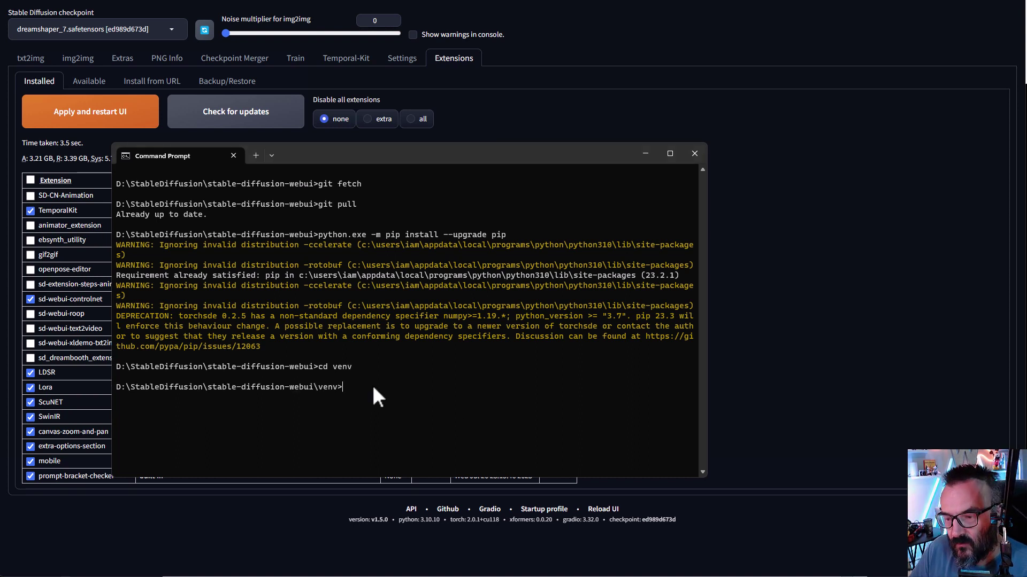
text(cd Scripts)
key(Return)
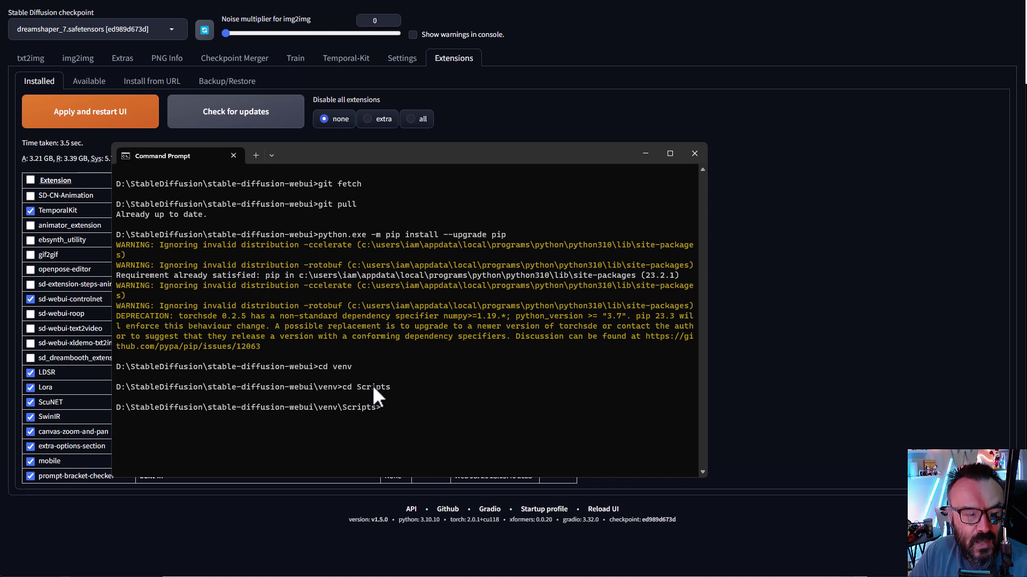
text(pip install --force-reinstall xformers==0.0.20)
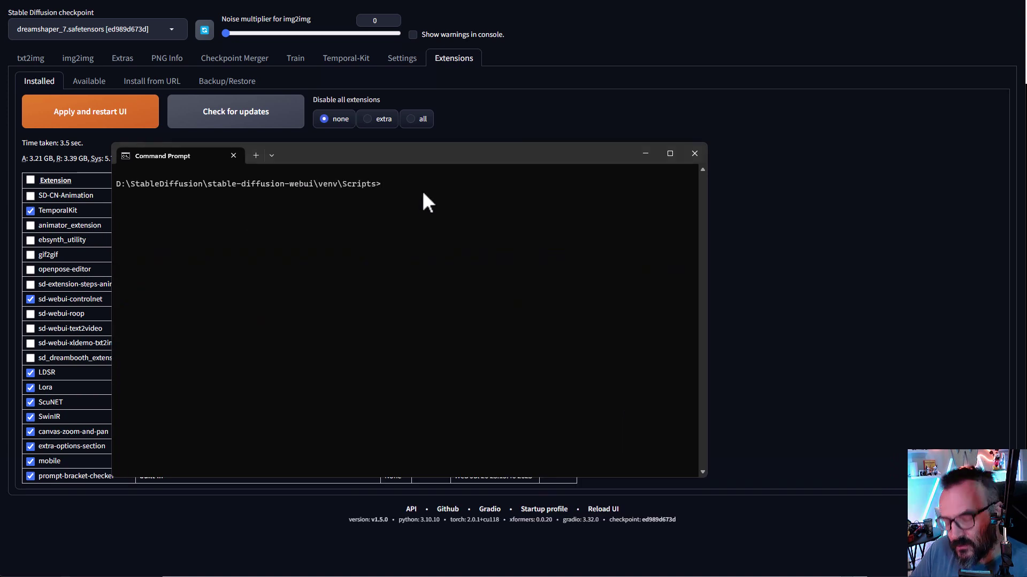
Go up two levels to stable-diffusion-webui and enter pip install -r requirements.txt.
text(cd ..)
key(Return)
text(cd ..)
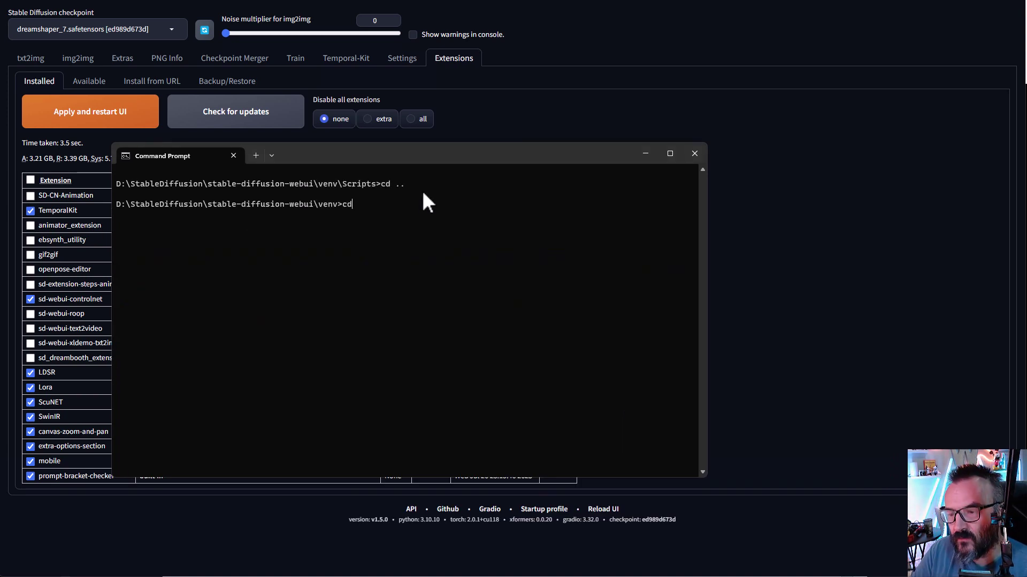
key(Return)
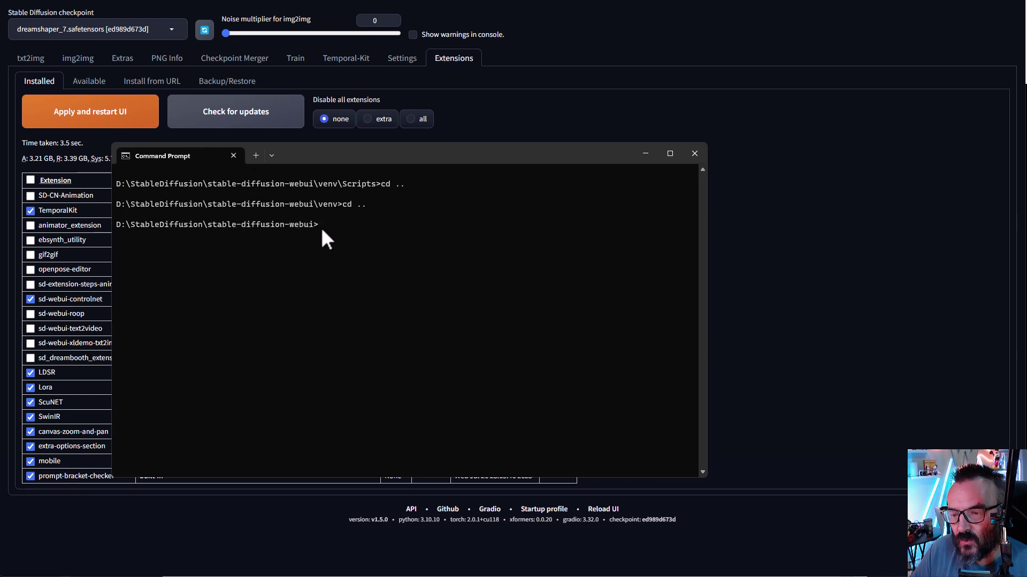
text(pip install -r requirements.txt)
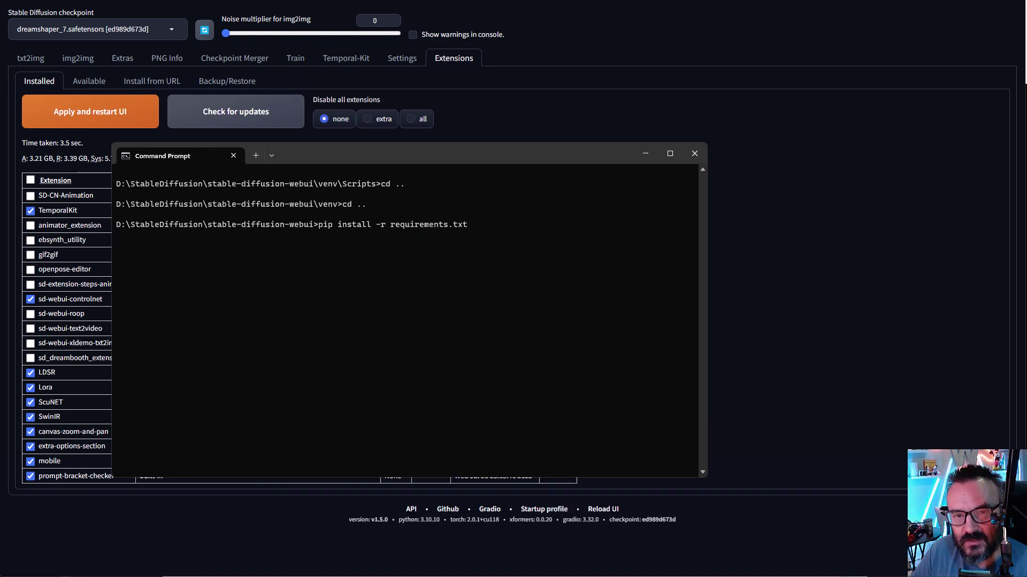
key(alt+Tab)
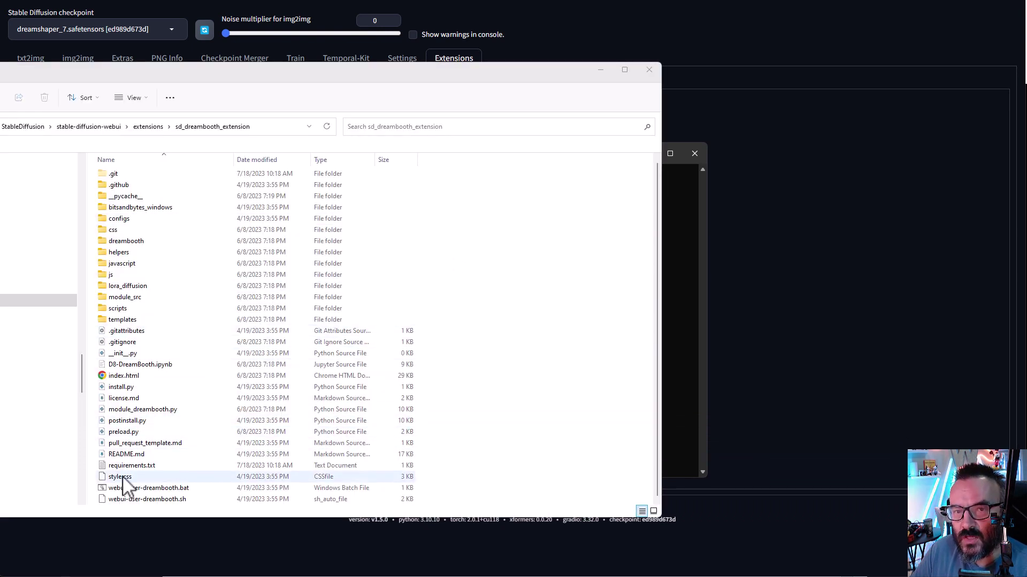
Review the web UI's requirements.txt in Notepad, listing GitPython, gradio==3.32.0 and transformers==4.25.1.
click(142, 467)
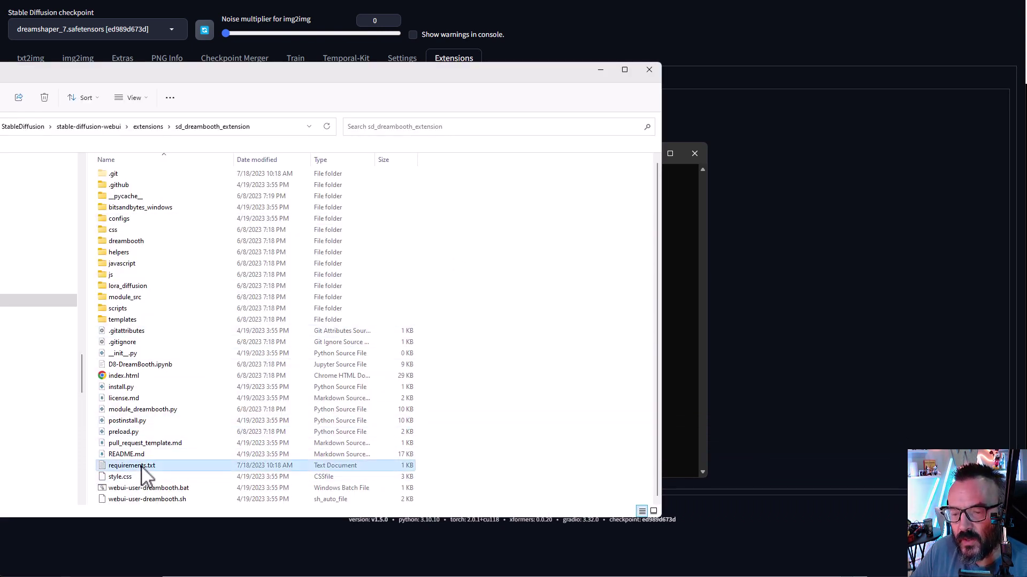
double_click(143, 468)
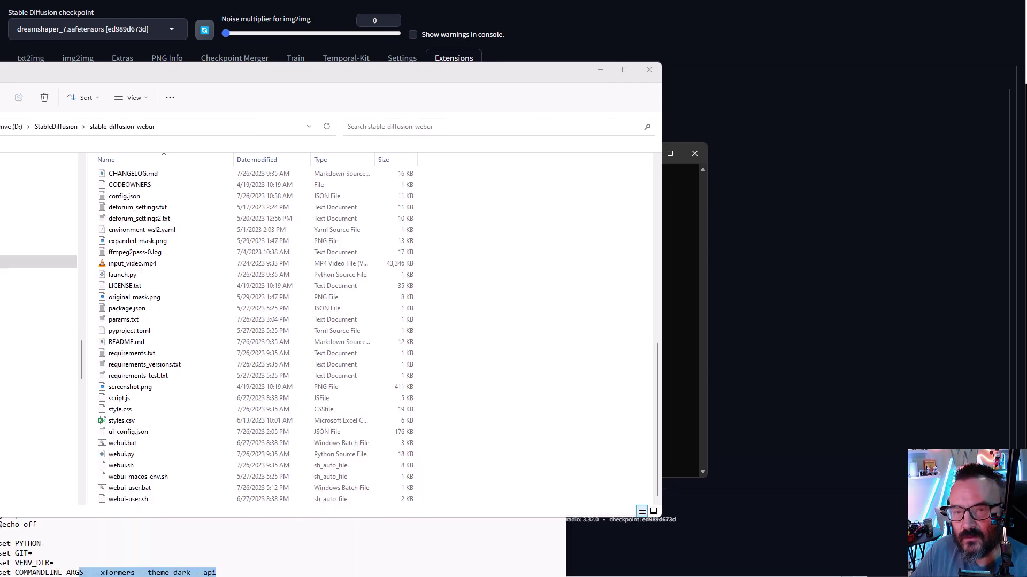
double_click(153, 355)
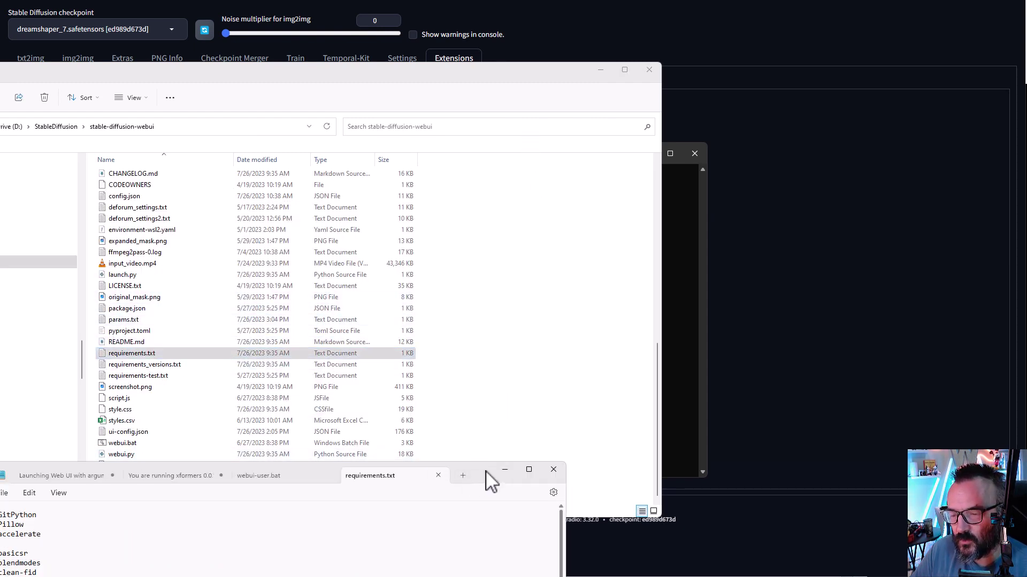
drag(486, 475, 532, 61)
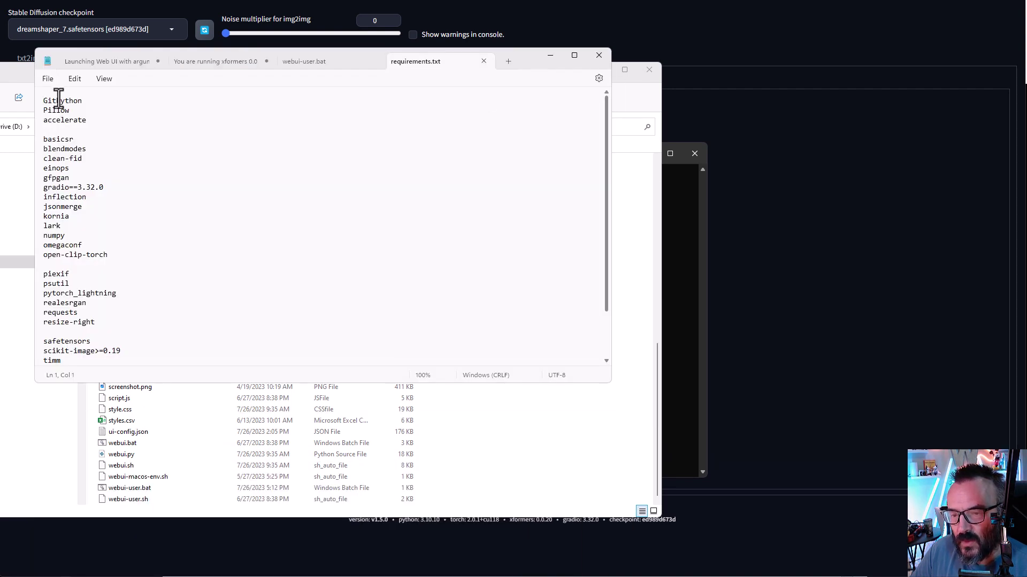
mouse_move(43, 100)
mouse_down()
mouse_move(75, 238)
mouse_move(87, 360)
mouse_move(123, 294)
mouse_move(149, 355)
mouse_move(64, 266)
mouse_move(43, 93)
mouse_up()
click(200, 241)
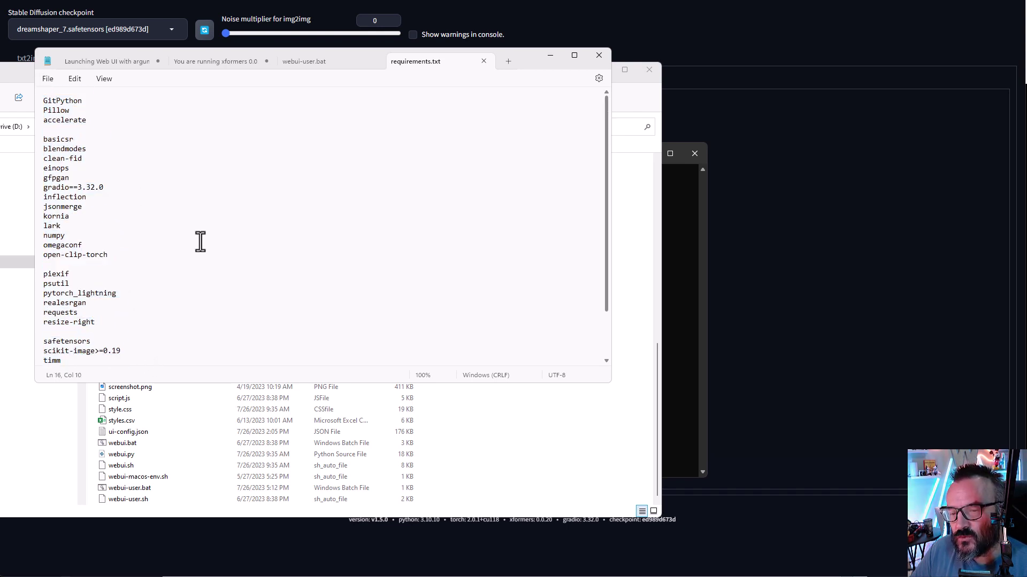
View requirements.txt in the GitHub stable-diffusion-webui repository for comparison.
click(185, 430)
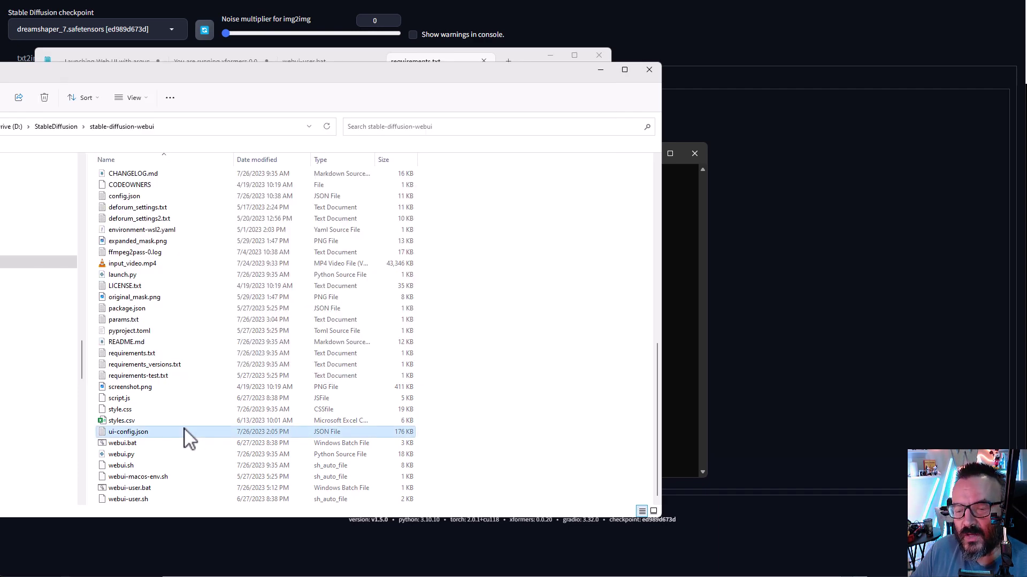
key(alt+Tab)
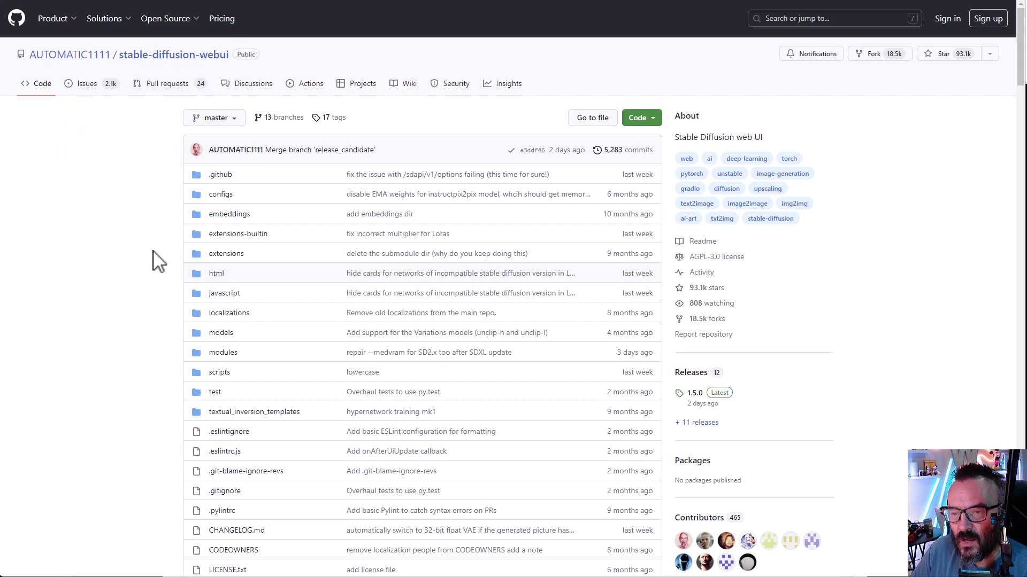
scroll(359, 312, down, 4)
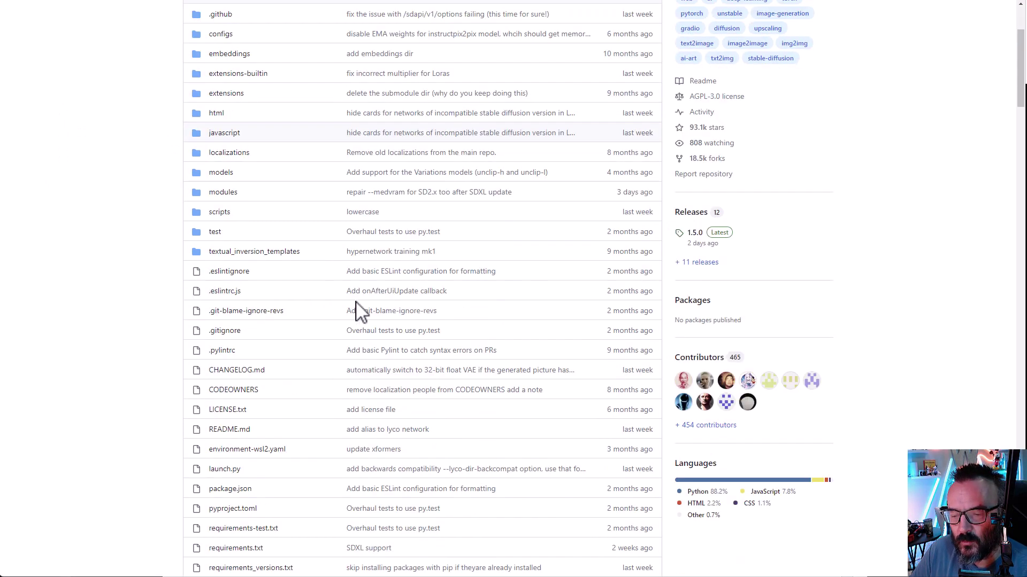
scroll(359, 311, down, 2)
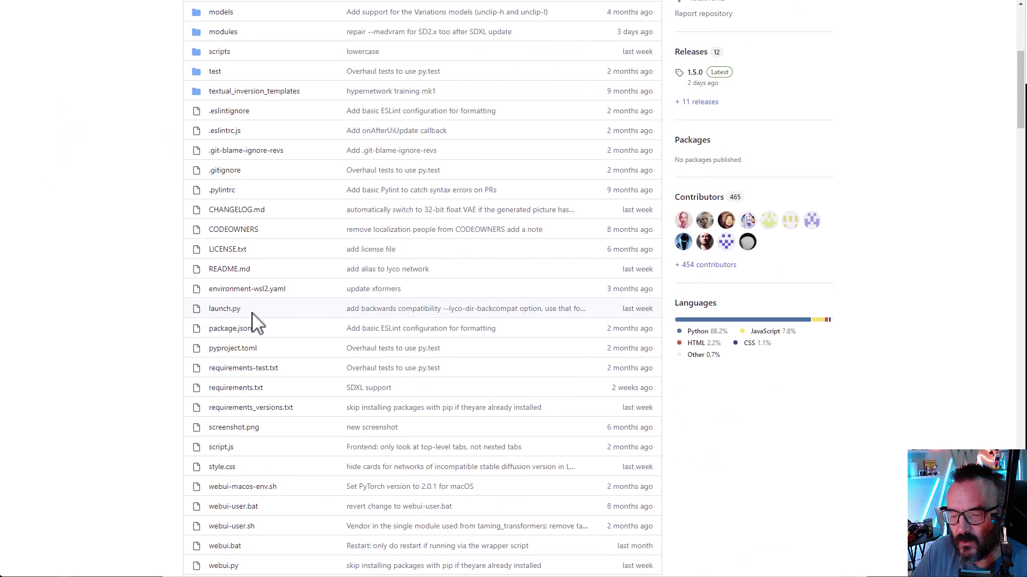
click(237, 391)
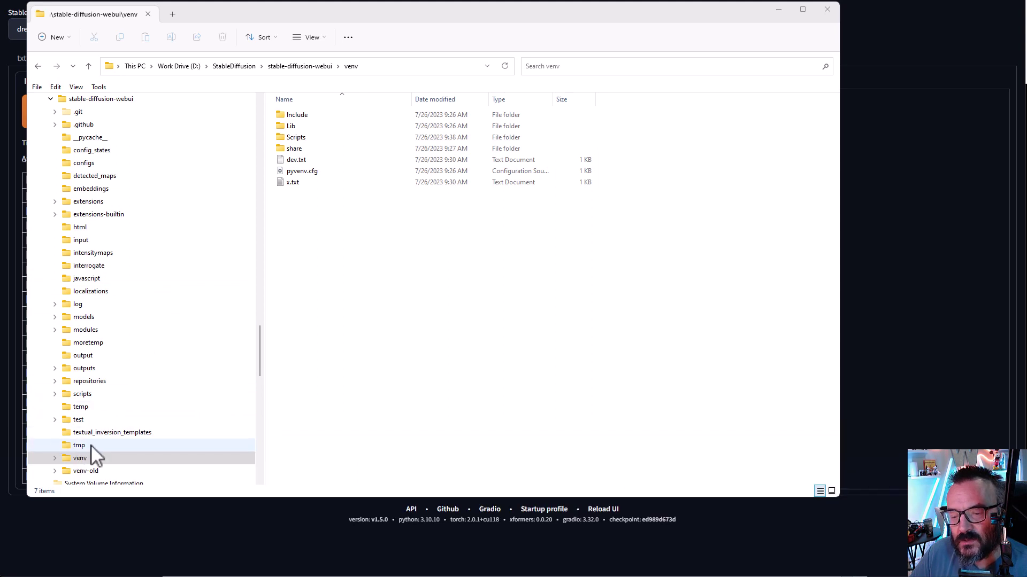
Inspect the webui's venv folder next to venv-old in the File Explorer tree.
click(75, 457)
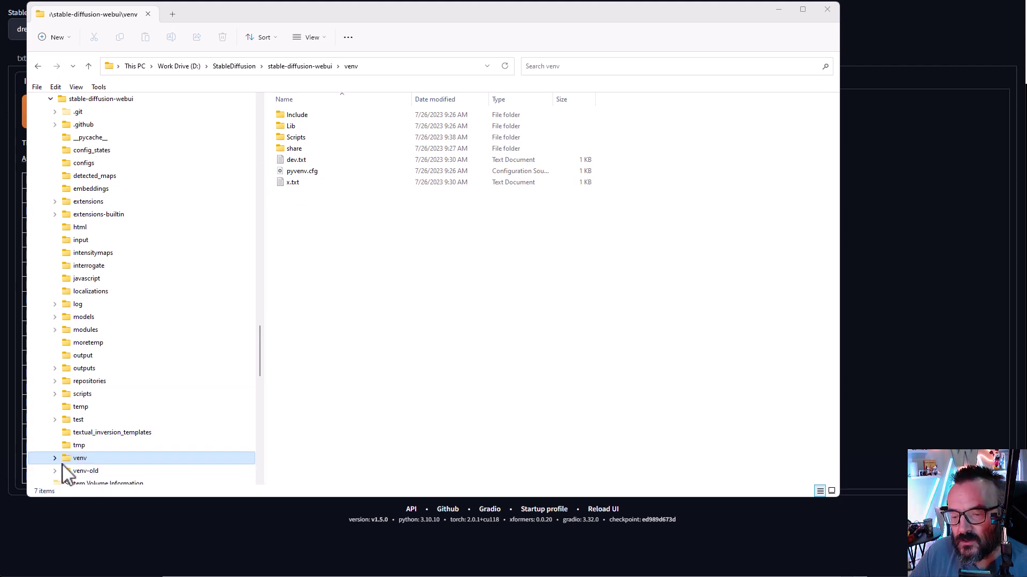
scroll(85, 275, up, 1)
scroll(85, 275, up, 1)
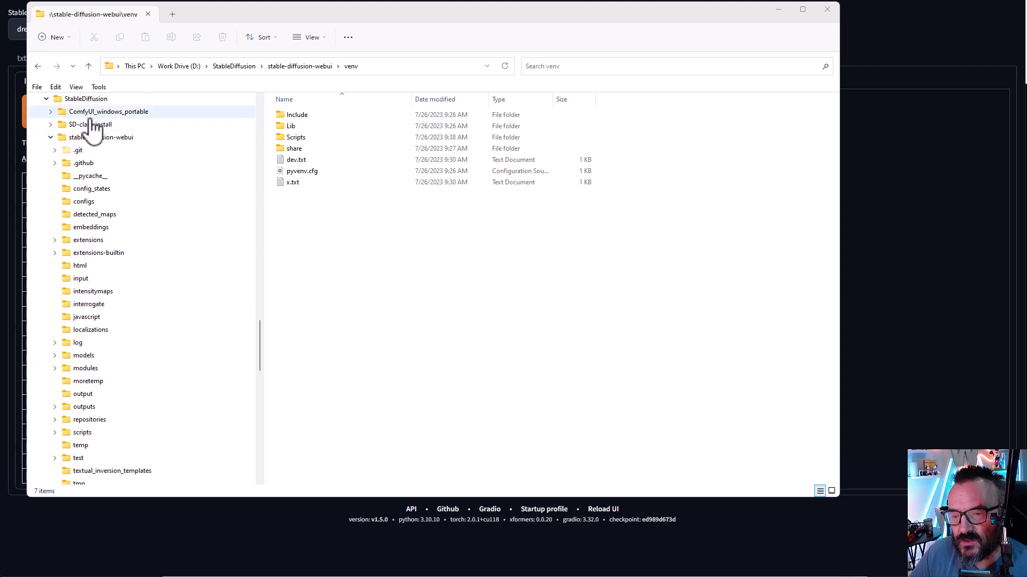
scroll(153, 342, down, 1)
scroll(107, 395, down, 1)
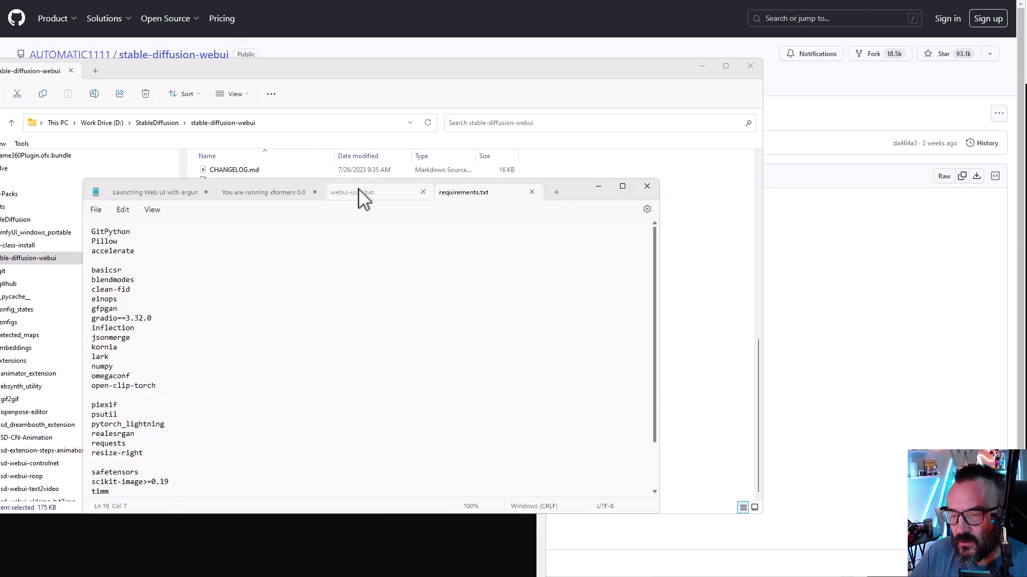
Select all of webui-user.bat's launch settings, then bring the Command Prompt back to the front.
click(183, 337)
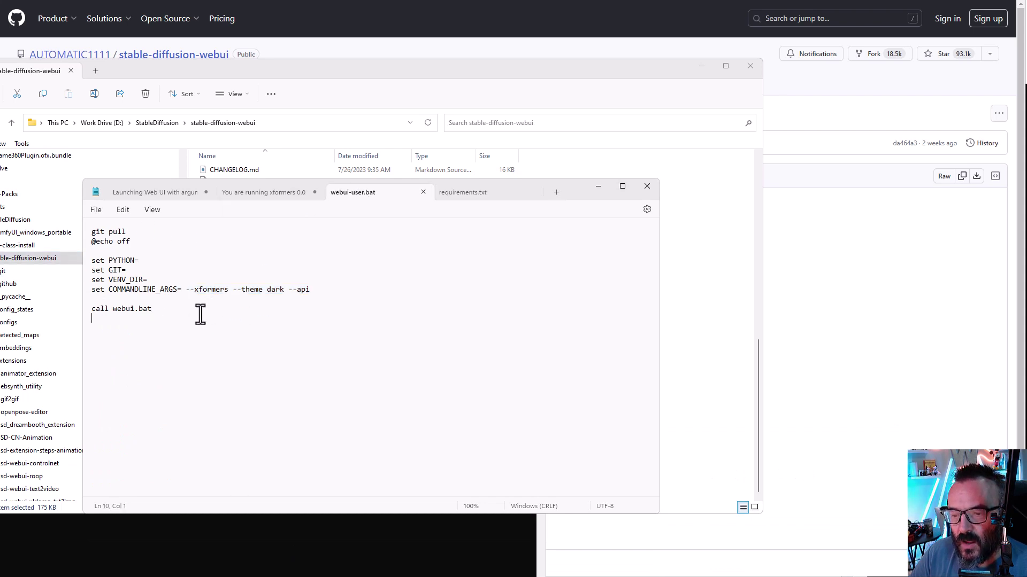
key(ctrl+a)
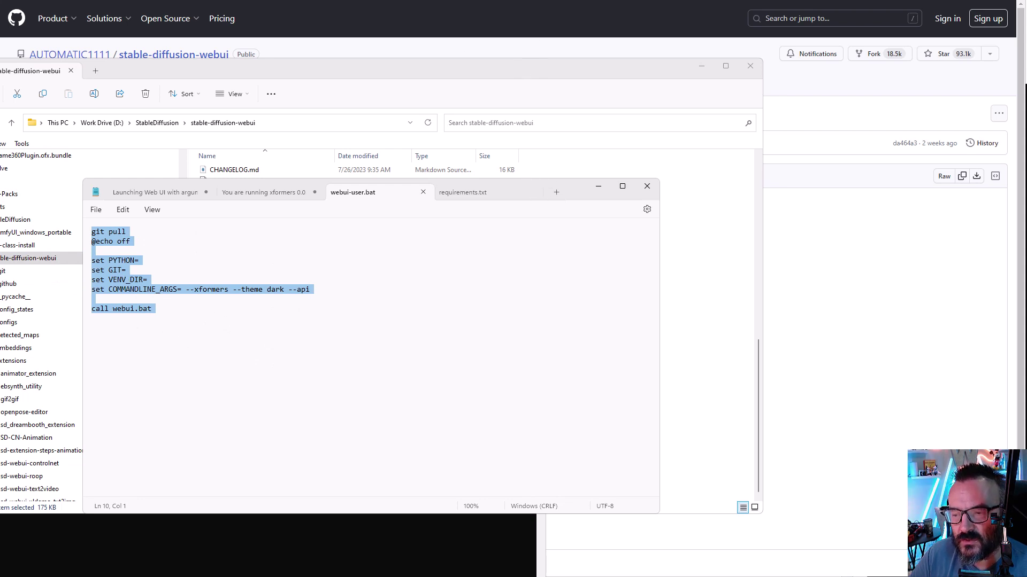
key(alt+Tab)
click(250, 91)
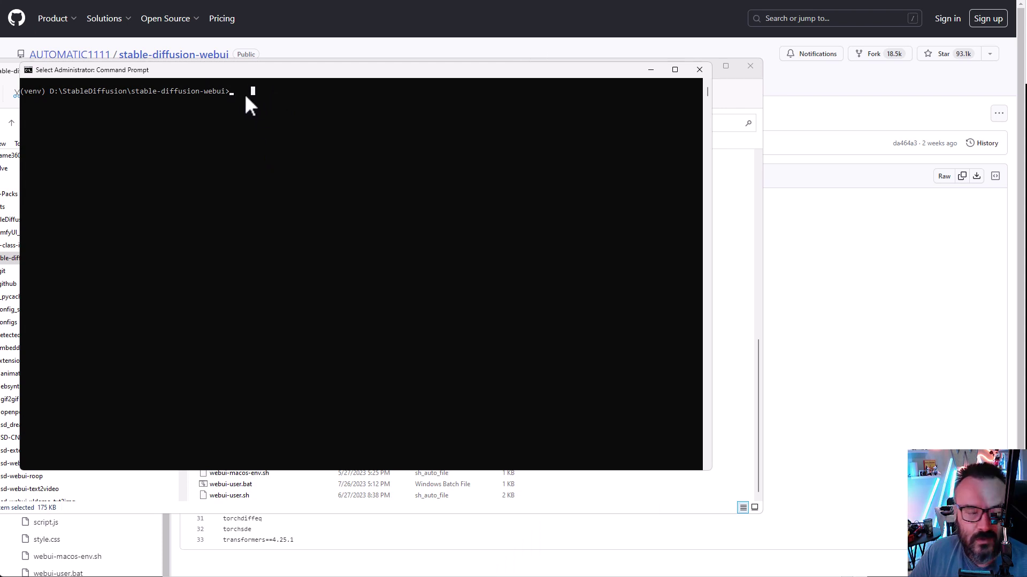
Run git fetch in the webui folder, then check the repository's file list on GitHub.
text(git f)
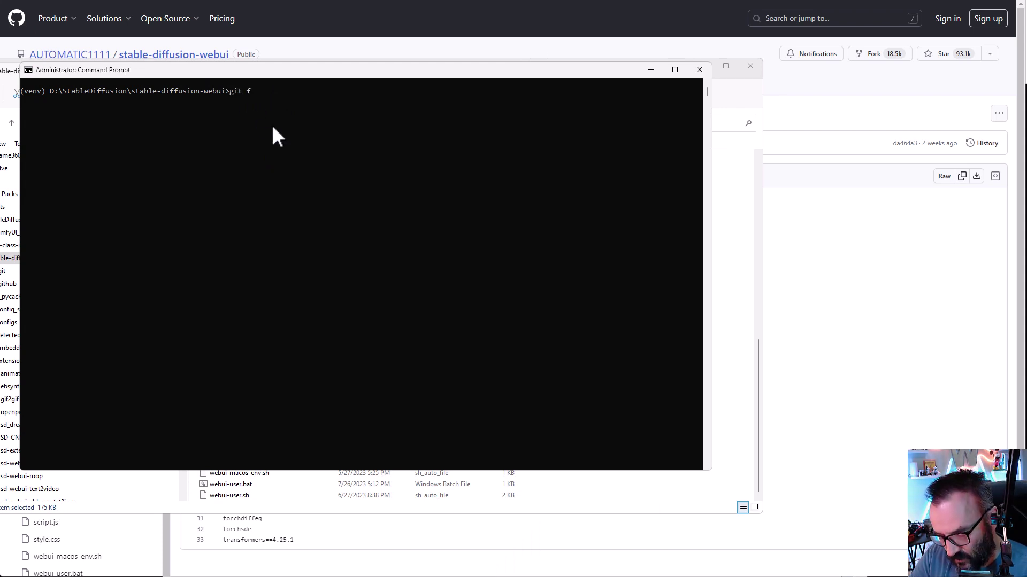
text(etch)
key(Return)
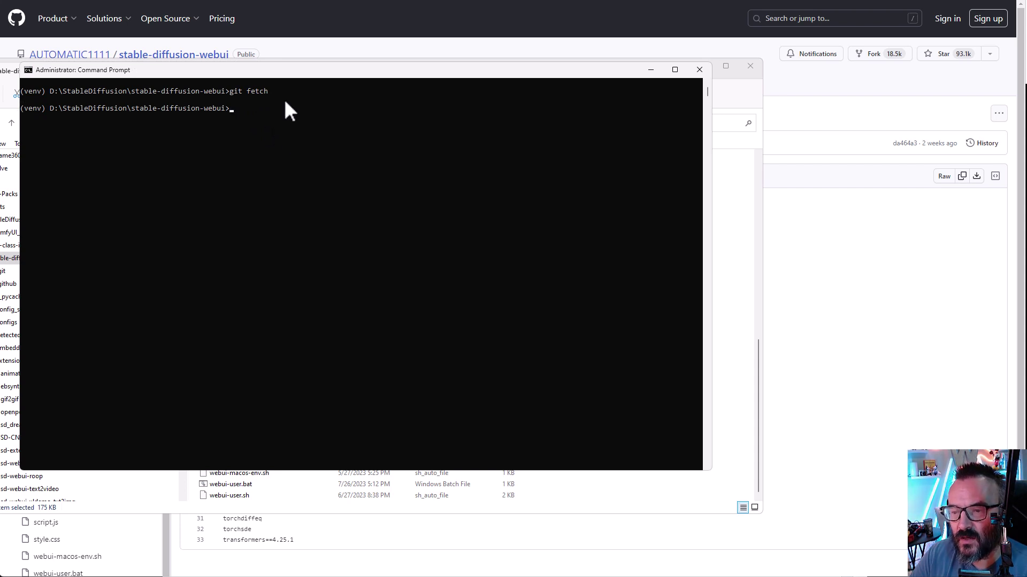
click(826, 260)
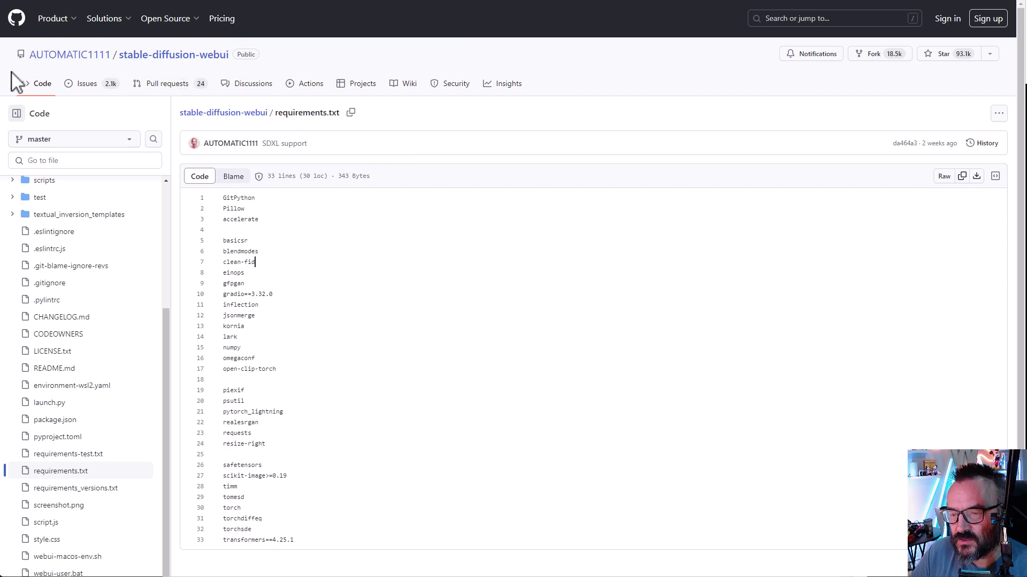
key(alt+Left)
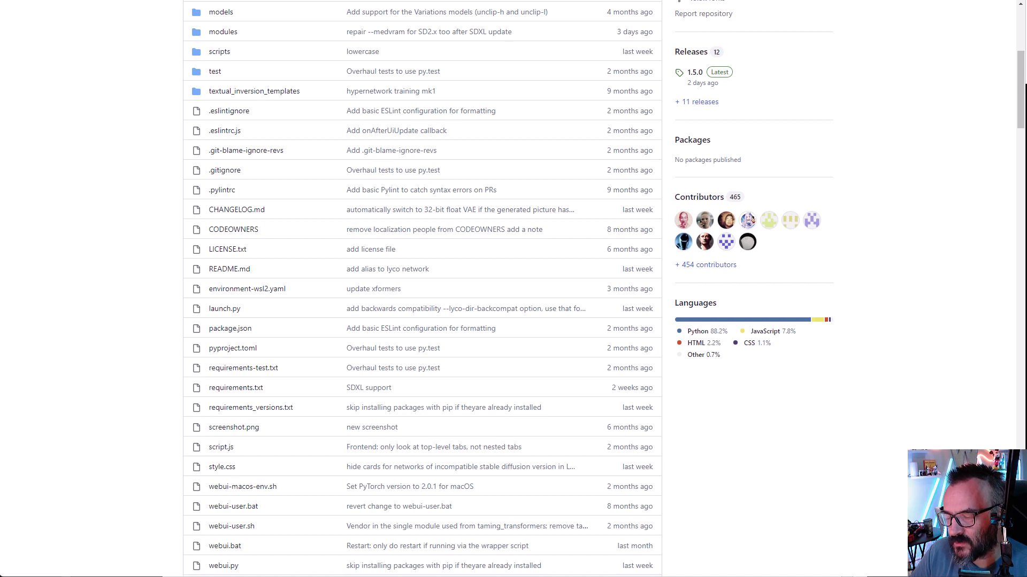
Back in Command Prompt, clear the hard-reset text from the command line to prepare git pull.
key(alt+Tab)
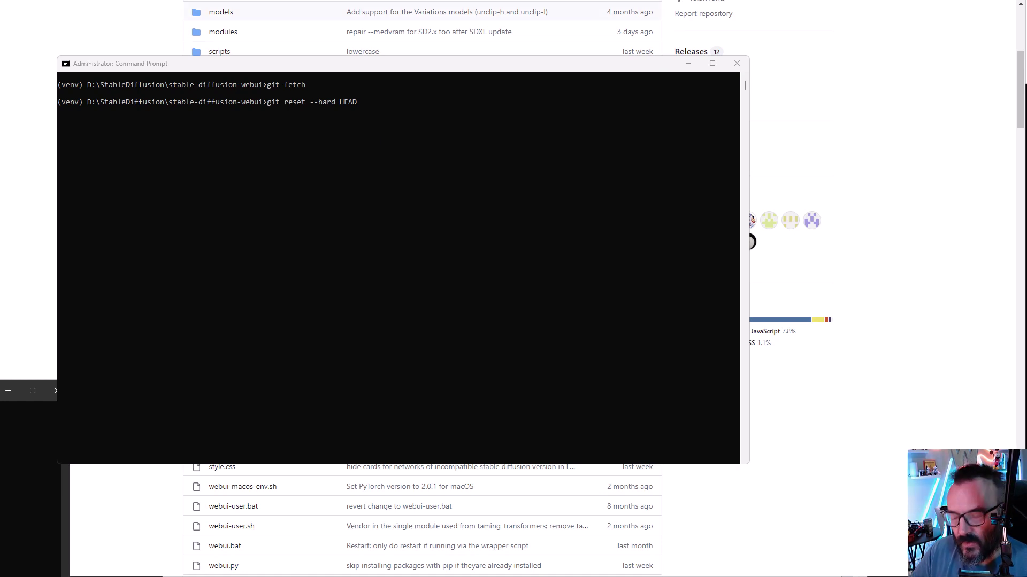
click(358, 104)
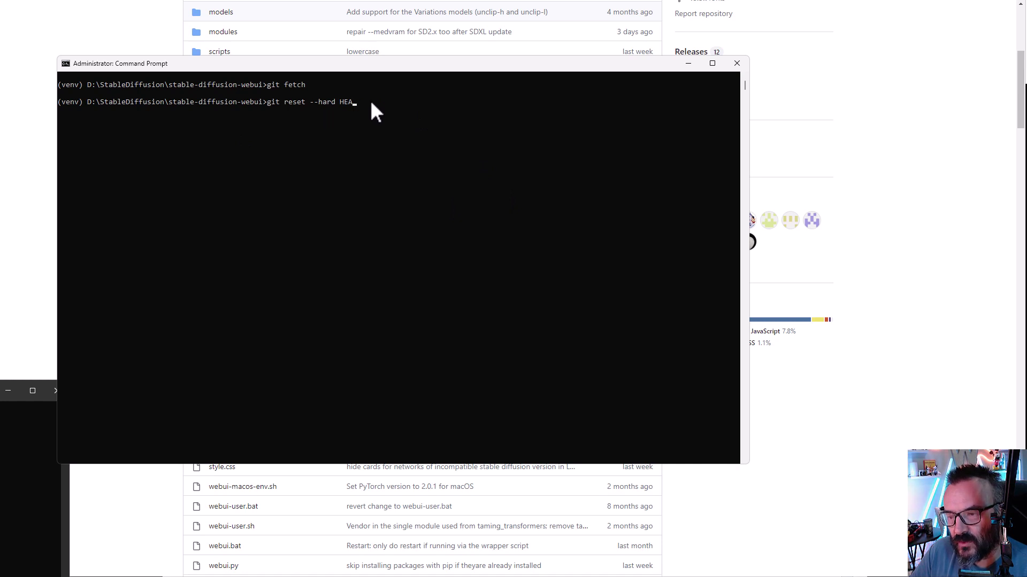
key(BackSpace)
key(BackSpace)
key(BackSpace)
key(BackSpace)
key(BackSpace)
key(BackSpace)
key(BackSpace)
key(BackSpace)
key(BackSpace)
key(BackSpace)
key(BackSpace)
key(BackSpace)
key(BackSpace)
key(BackSpace)
key(BackSpace)
key(BackSpace)
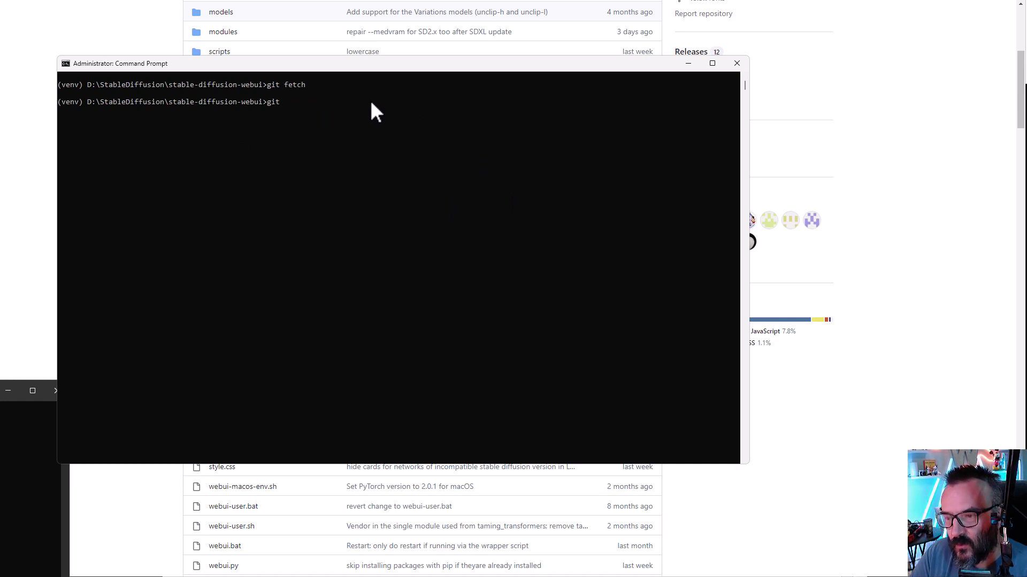
Run git pull to update the stable-diffusion-webui code to the latest version.
text(pull)
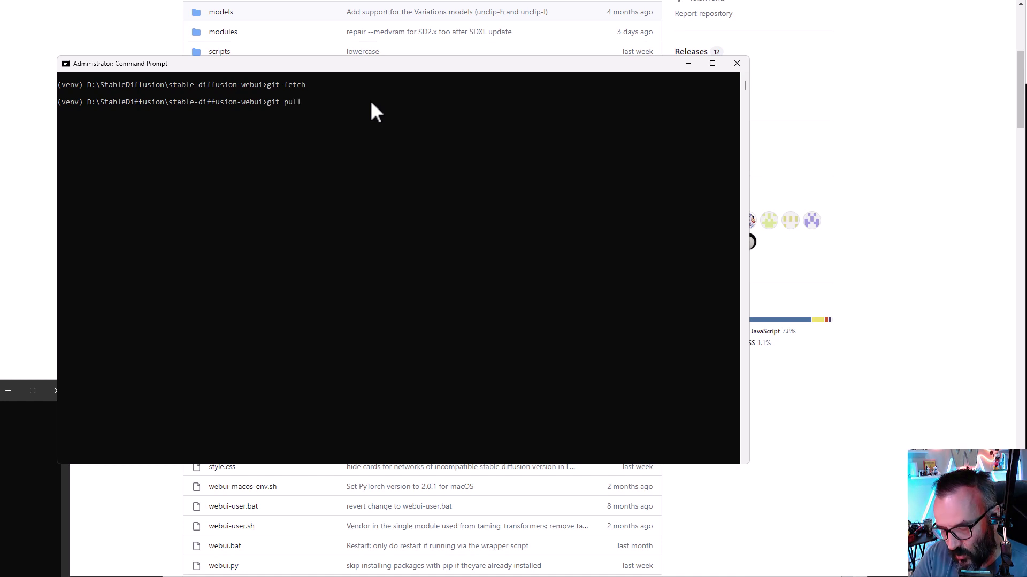
key(Return)
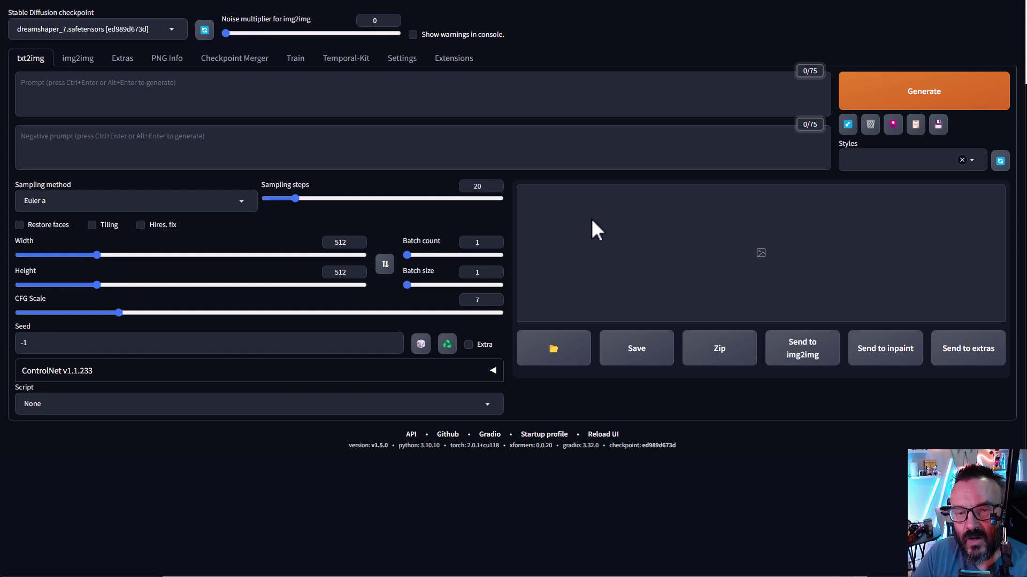
Show the Extensions tab's Installed table to review enabled extensions like TemporalKit and ControlNet.
click(452, 59)
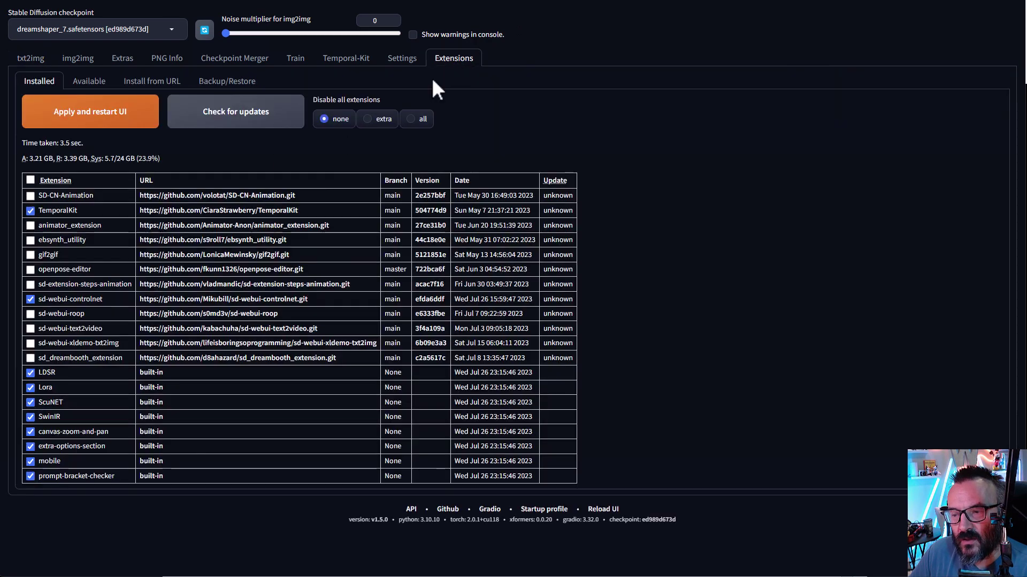